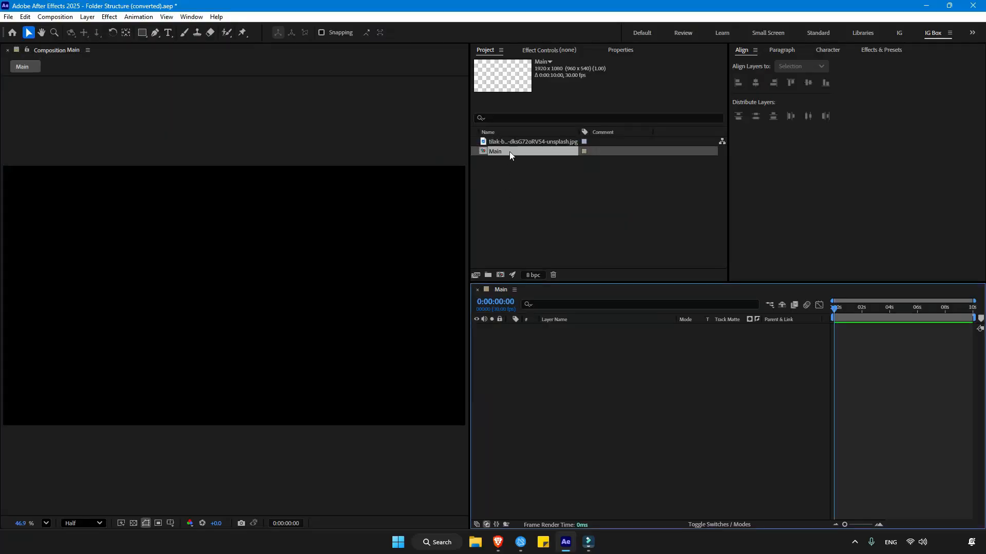
- Add the desert photo to the Main composition and rename its layer Image
left_click_drag(508, 142, 240, 244)
scroll(286, 316, "down", 2)
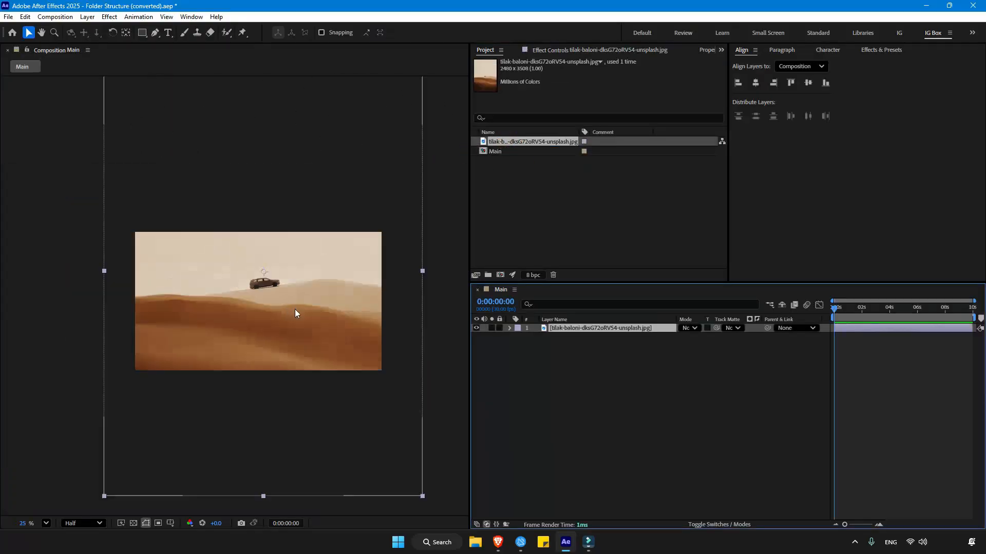
key("Return")
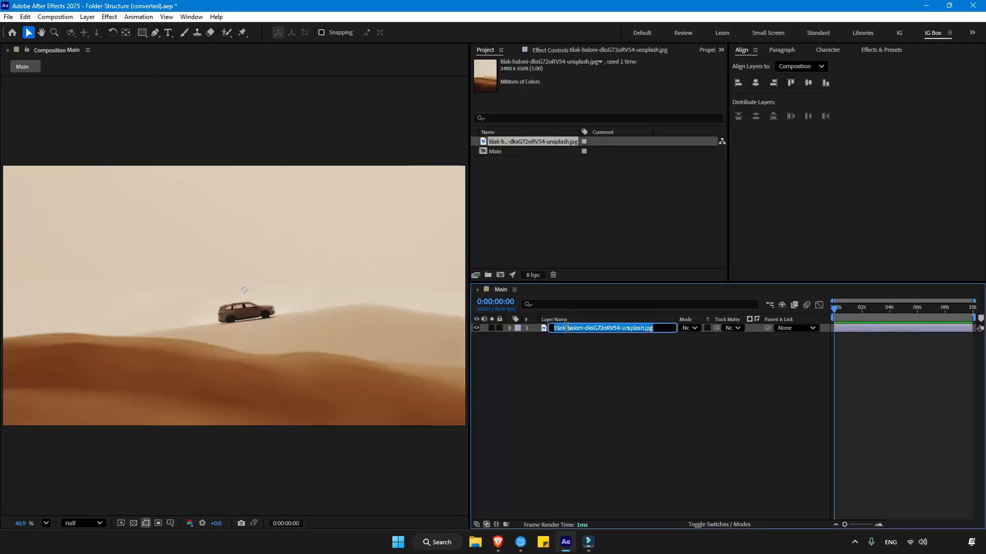
left_click(566, 326)
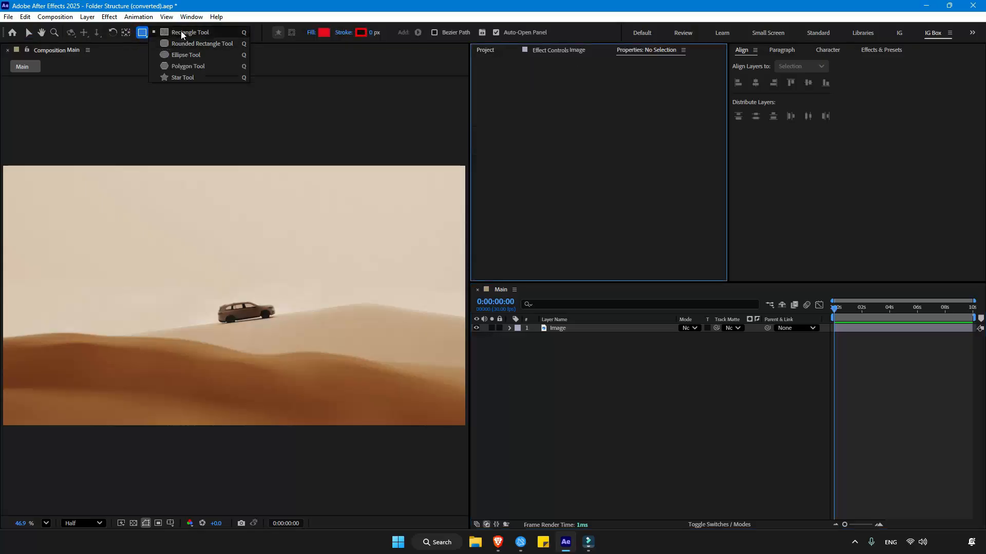
- Draw a red square about 759 px wide in the middle of the composition and name its layer Main Box
left_click(177, 32)
mouse_move(182, 214)
left_mouse_down()
mouse_move(274, 384)
mouse_move(242, 394)
left_mouse_up()
left_click(616, 332)
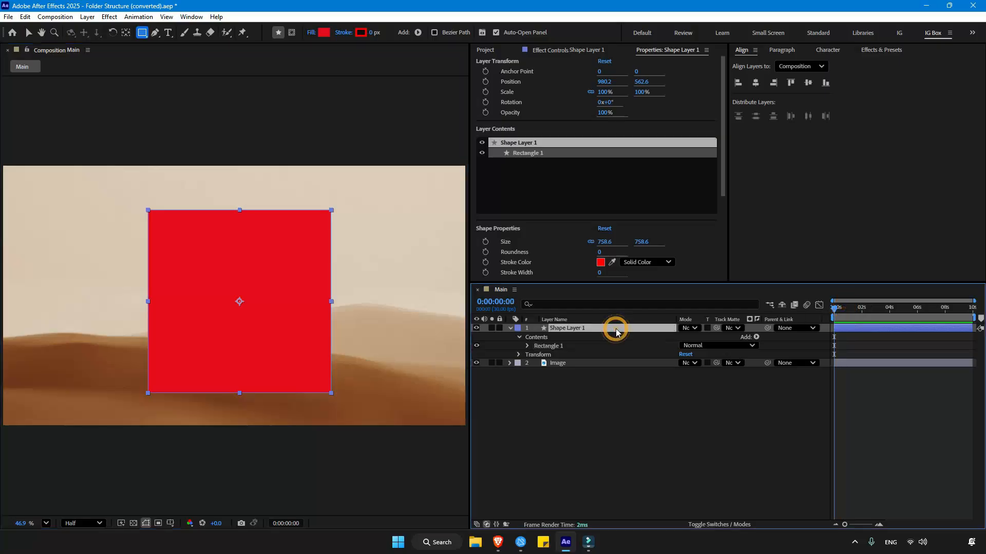
key("Return")
type("Mai")
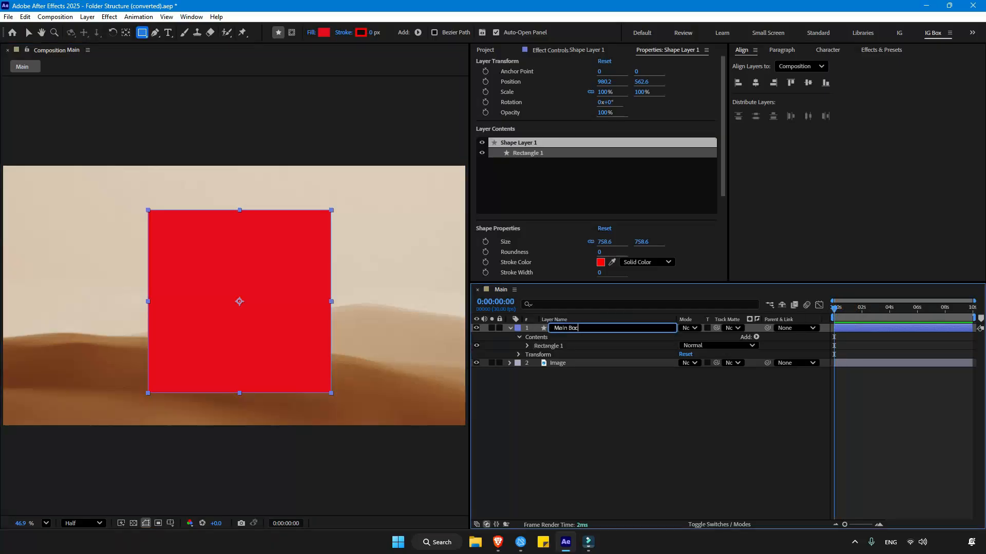
type("n Box")
key("Return")
- Duplicate the Image layer and use Main Box as the copy's inverted track matte
left_click(565, 282)
key("ctrl+d")
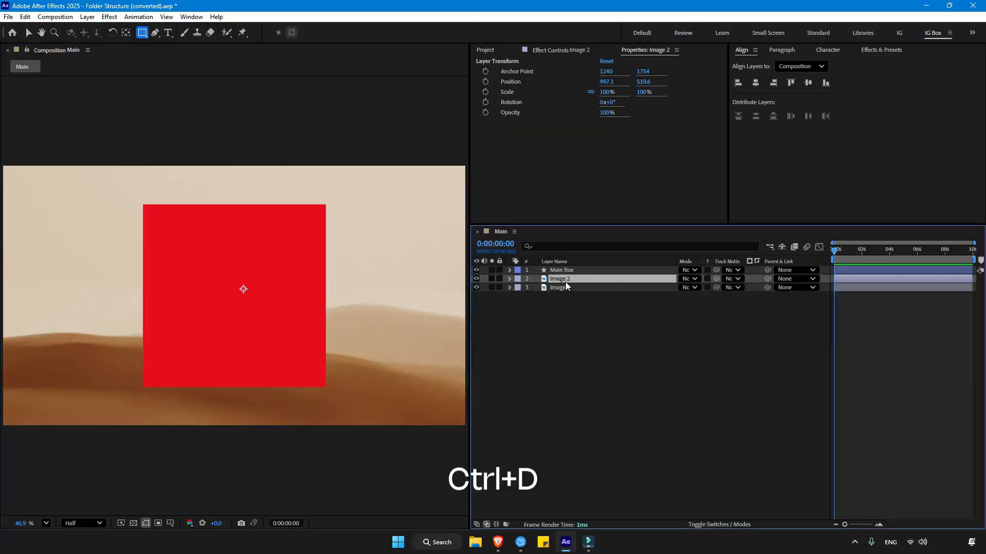
left_click(734, 279)
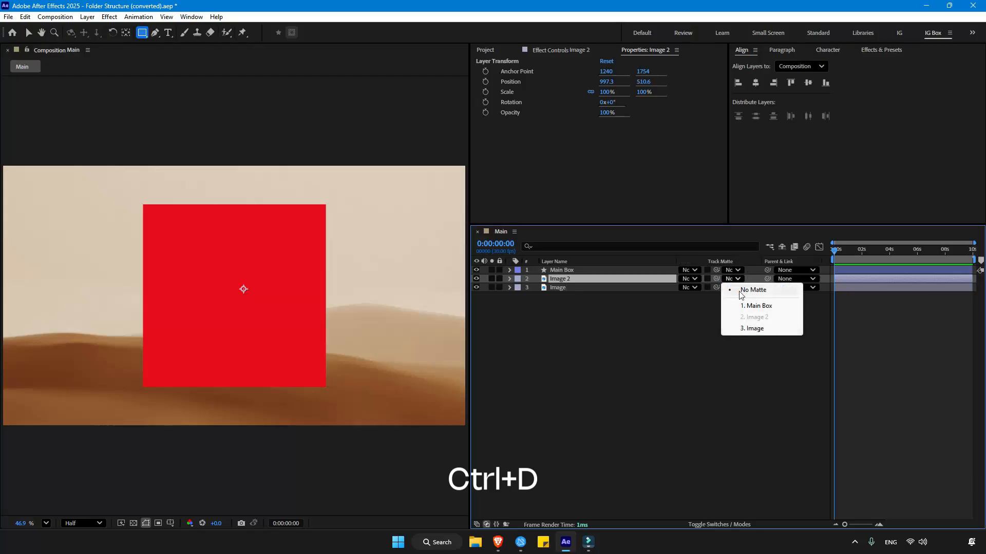
left_click(742, 303)
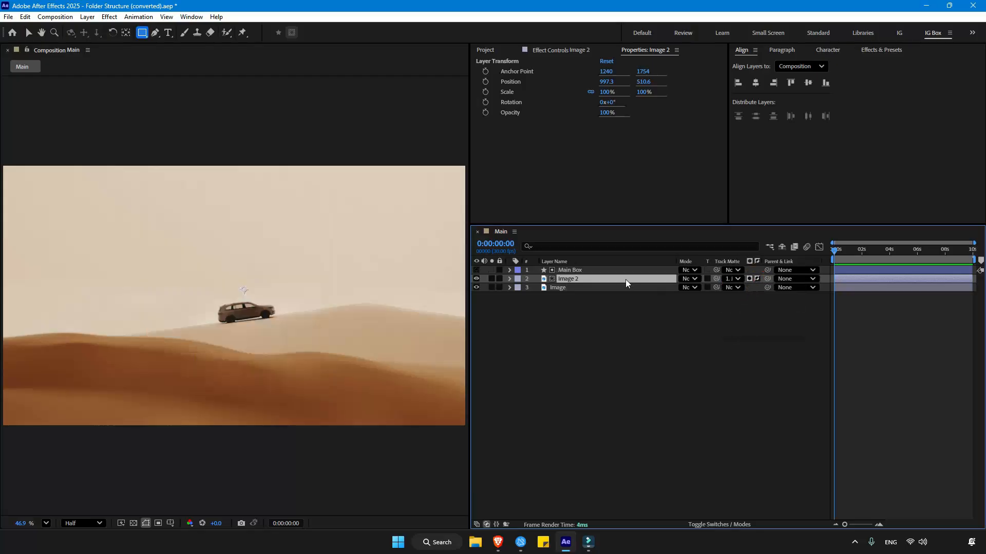
- Apply Fast Box Blur to Image 2 with a blur radius of 38
key("ctrl+space")
type("fas")
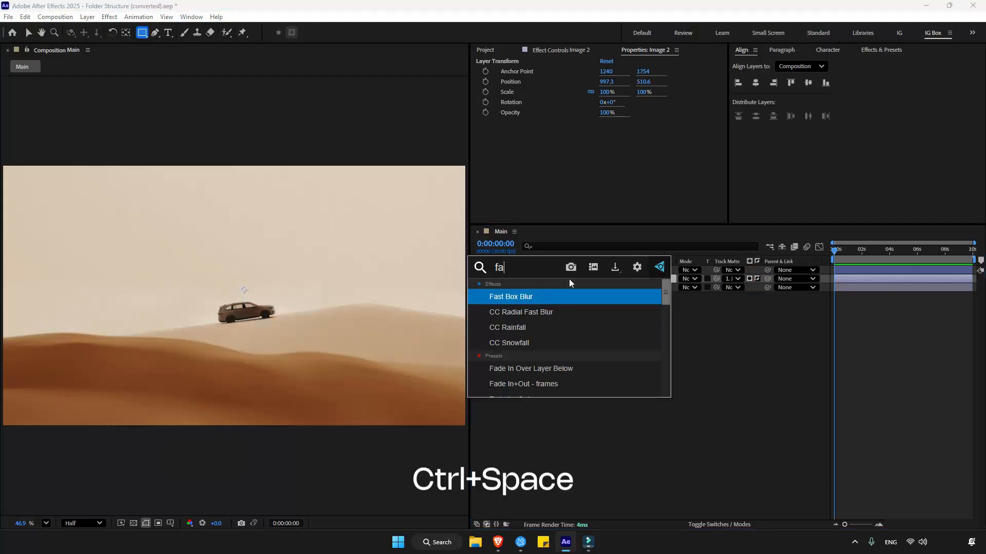
left_click(541, 295)
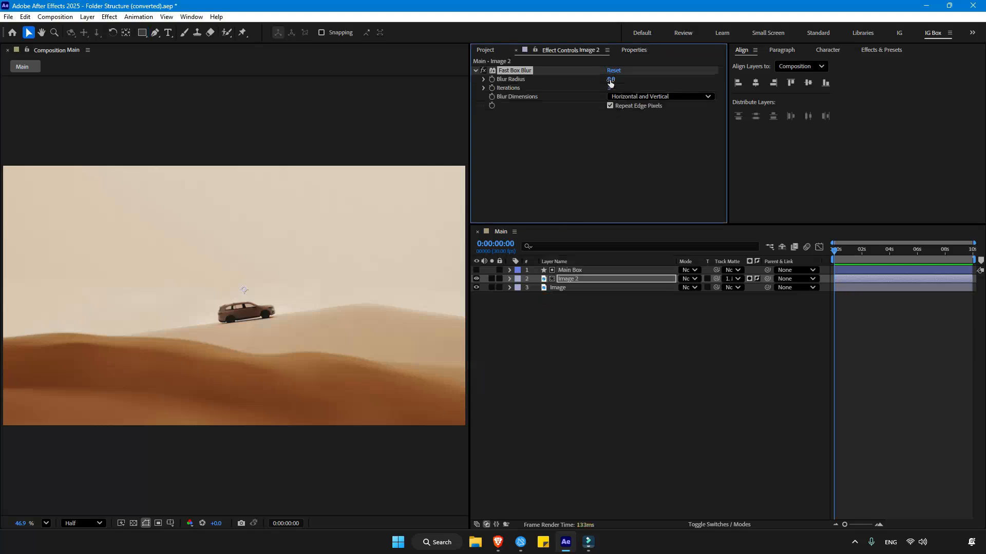
left_click_drag(611, 80, 639, 86)
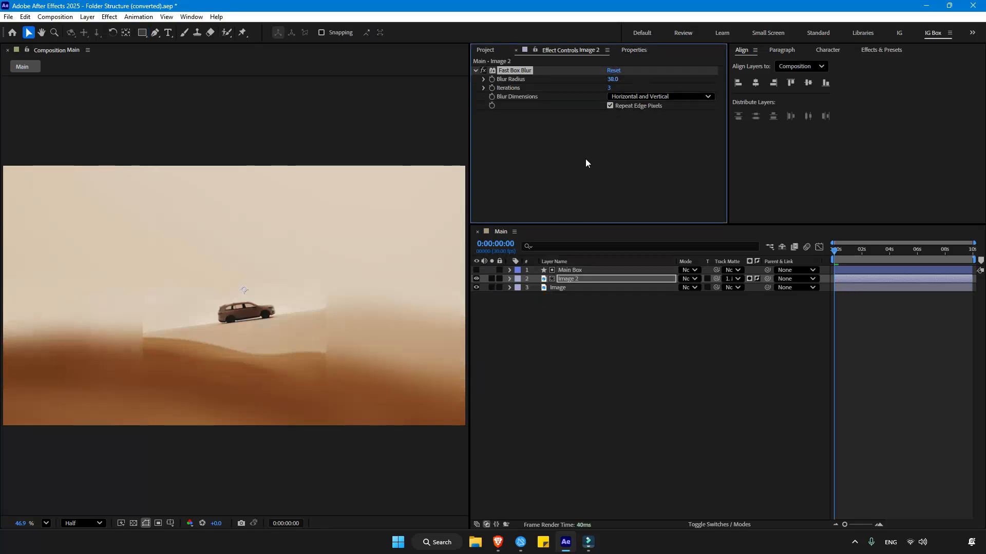
- Solo the visible Main Box layer and draw a tall vertical Pen line just outside the box's left edge
left_click(476, 270)
left_click(492, 270)
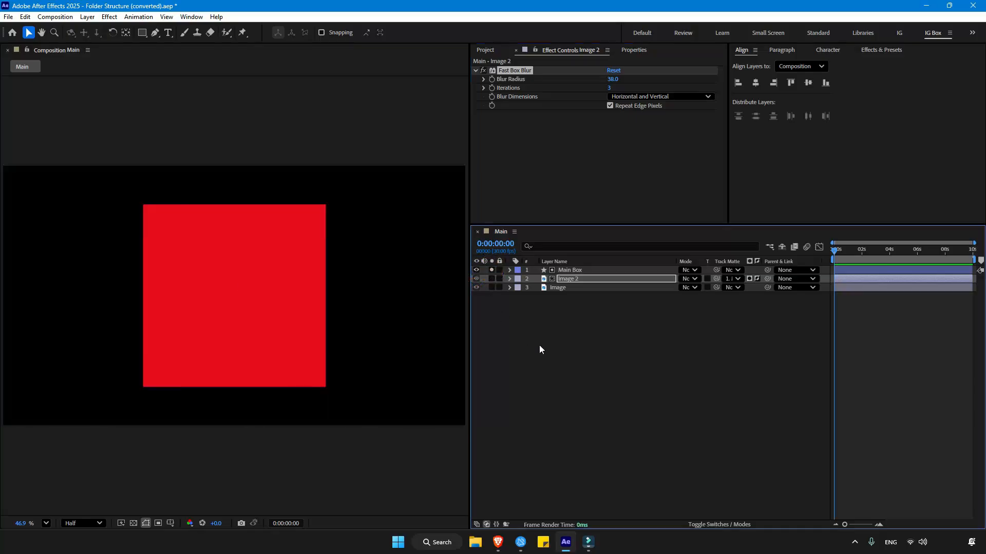
scroll(245, 245, "up", 1)
scroll(235, 244, "down", 1)
left_click(155, 33)
left_click(127, 95)
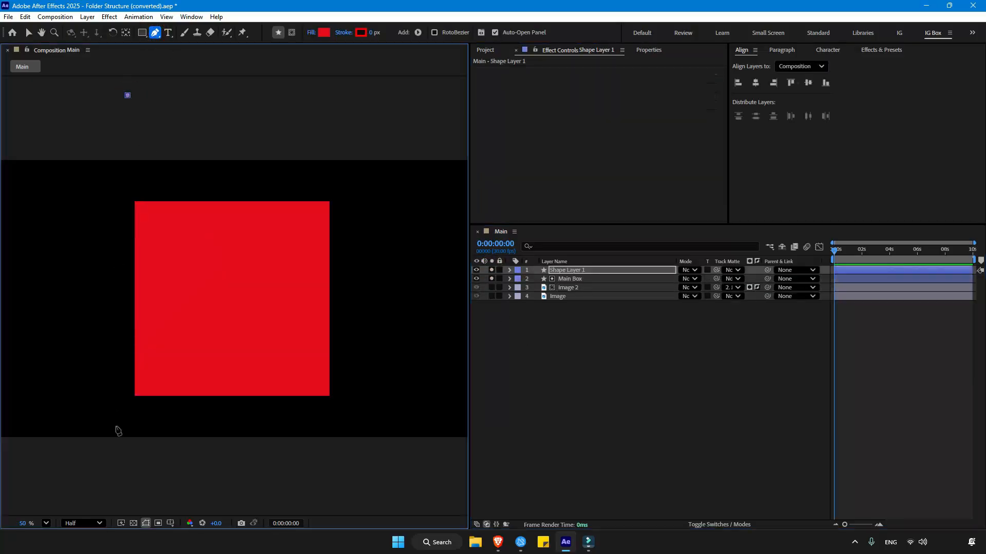
left_click(128, 466)
- Remove the line's fill and give it a white (FFFFFF) stroke 3 px wide
left_click(311, 33)
left_click(438, 242)
left_click(505, 299)
left_click(362, 35)
left_click(376, 206)
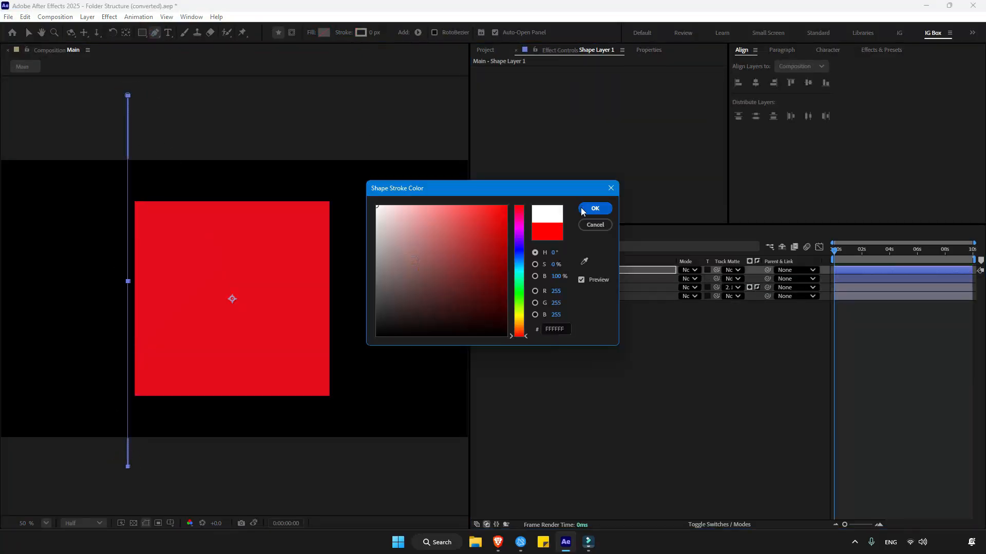
left_click(583, 208)
left_click(376, 33)
type("3")
key("Return")
- Rename the line's layer Stroke_L and centre the line horizontally and vertically in the composition
left_click(560, 271)
key("Return")
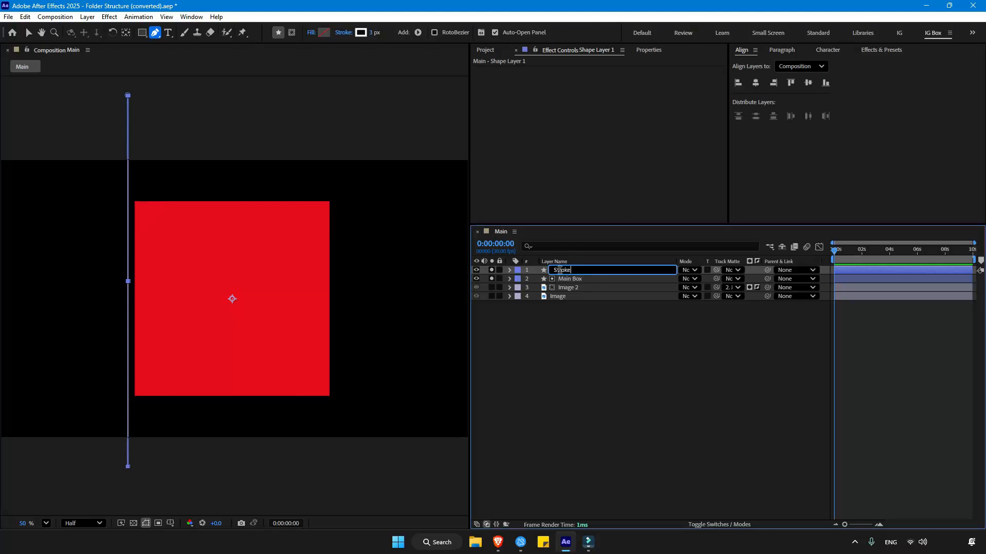
type("Stroke_L")
key("Return")
left_click(755, 82)
left_click(808, 83)
- Line up vertical strokes with the box's left and right edges, duplicating Stroke_L and naming the copy Stroke_R
key("v")
mouse_move(232, 310)
left_mouse_down()
mouse_move(134, 310)
mouse_move(330, 306)
left_mouse_up()
left_click(572, 271)
key("ctrl+d")
key("Return")
key("End")
key("BackSpace")
key("BackSpace")
key("BackSpace")
type("R")
key("Return")
scroll(349, 303, "up", 3)
key("shift+slash")
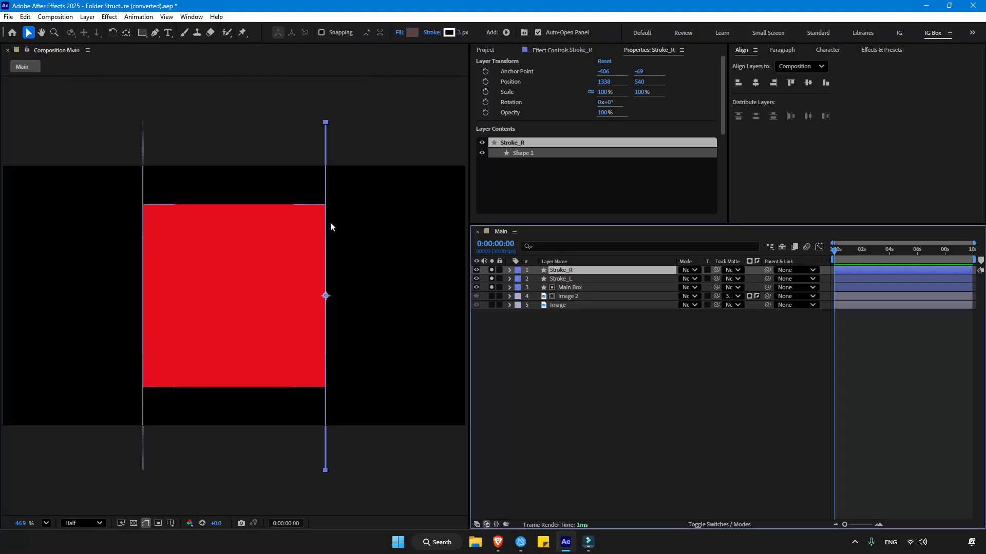
- Duplicate Stroke_R, name the copy Stroke_T and set its rotation to 90°
key("ctrl+d")
key("Return")
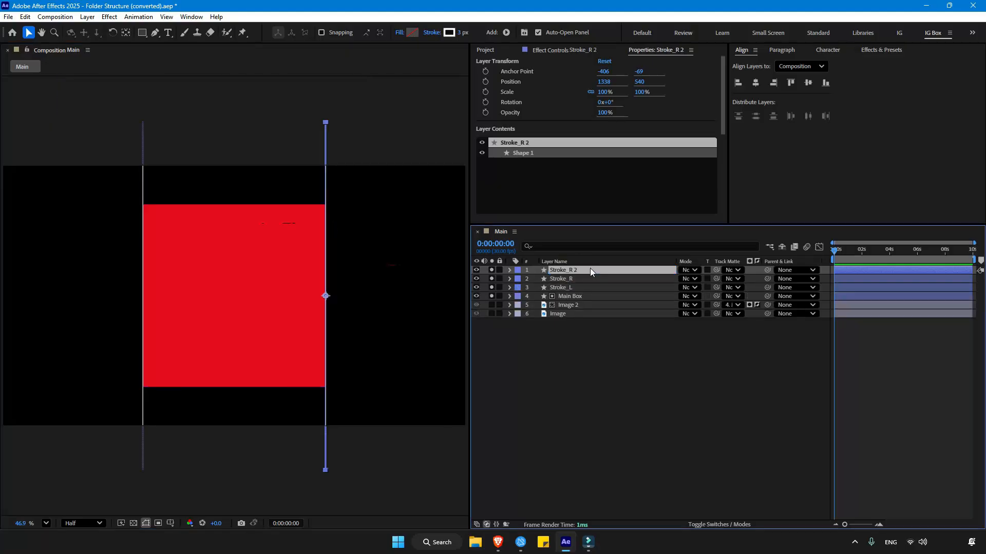
key("Home")
key("Return")
key("r")
left_click(689, 280)
type("90")
key("Return")
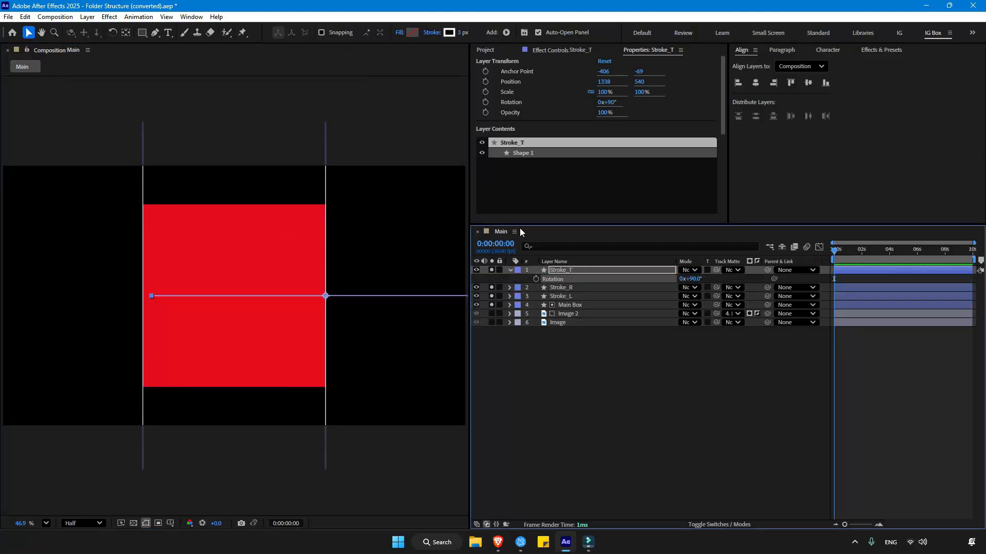
- Place Stroke_T along the box's top edge, centred horizontally, and extend its ends past the frame
left_click_drag(331, 296, 237, 205)
left_click(755, 82)
scroll(411, 202, "down", 2)
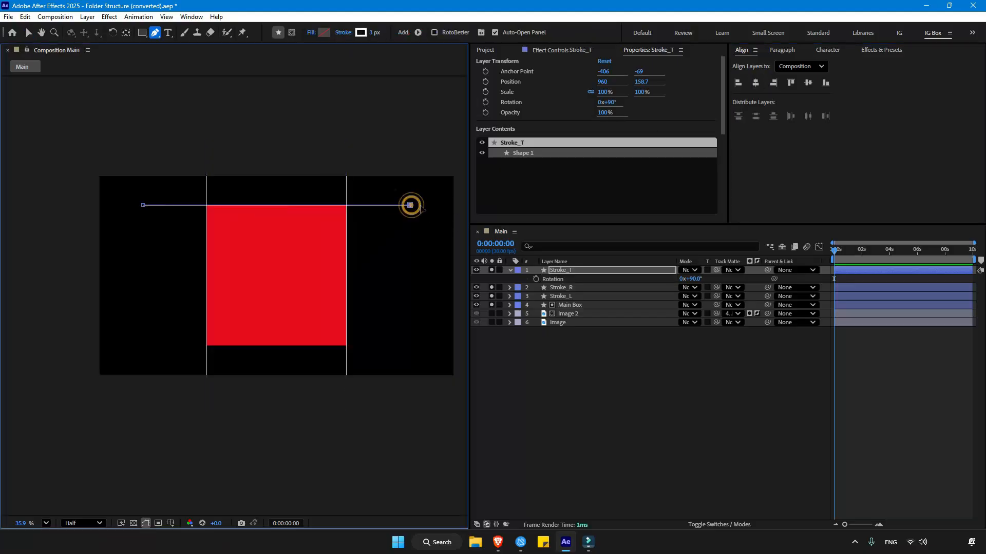
- Duplicate Stroke_T as Stroke_B, centre its anchor point and move it to the box's bottom edge
key("ctrl+d")
key("Return")
type("Stroke_B")
left_click(580, 279)
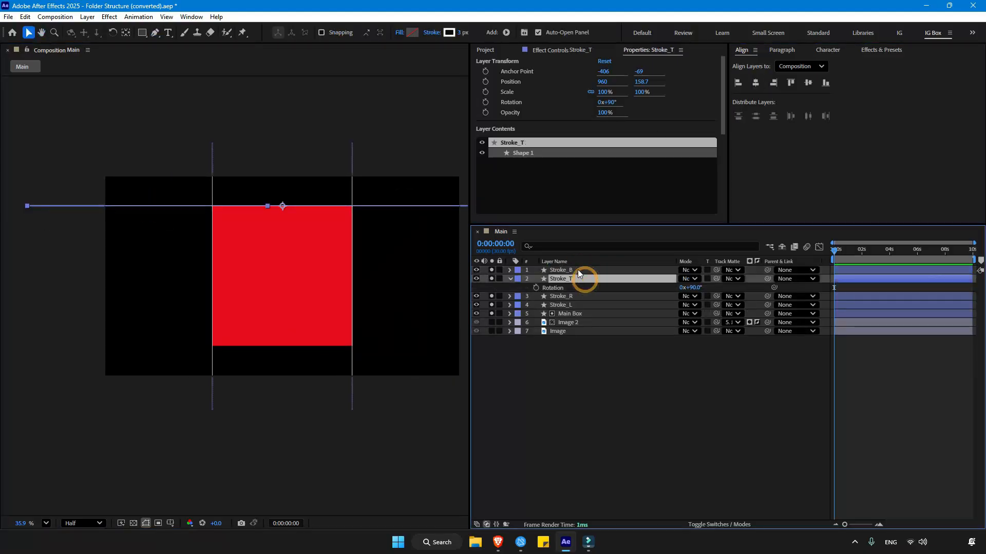
left_click(577, 271)
key("ctrl+alt+Home")
mouse_move(279, 207)
left_mouse_down()
mouse_move(293, 206)
mouse_move(275, 206)
mouse_move(285, 355)
mouse_move(286, 346)
left_mouse_up()
left_click(556, 371)
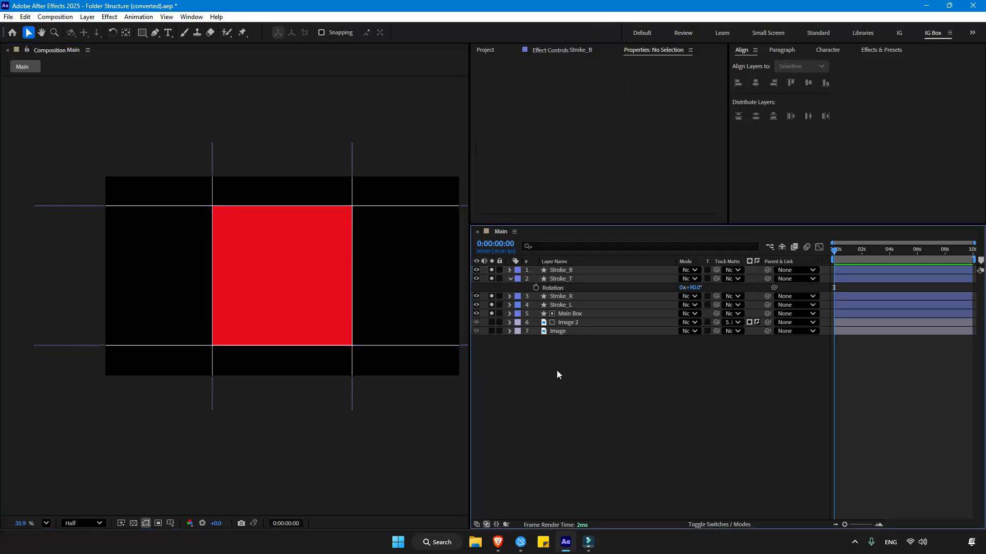
key("shift+slash")
- Set the Main Box layer's label to Red and convert its rectangle path to a Bezier path
left_click(565, 305)
left_click(517, 305)
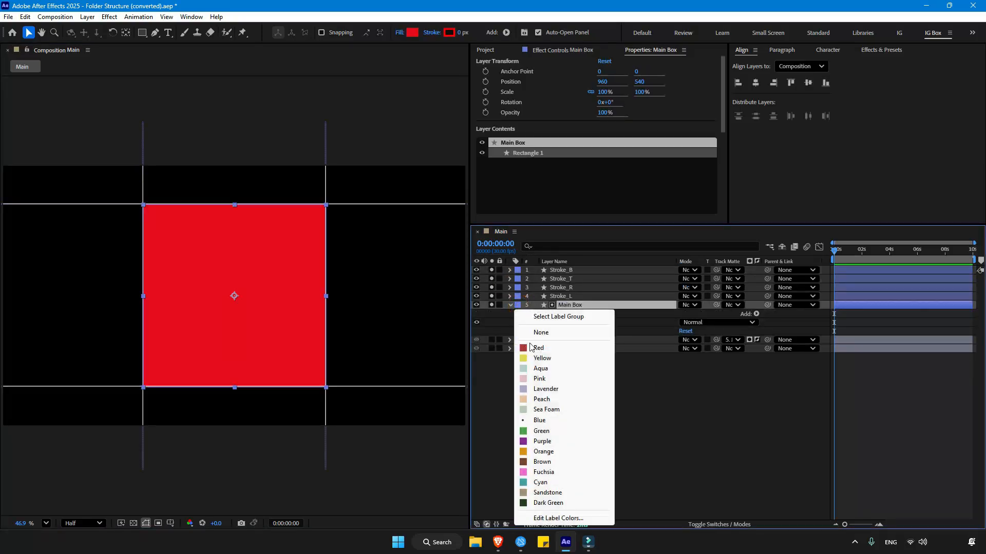
left_click(532, 346)
left_click(528, 323)
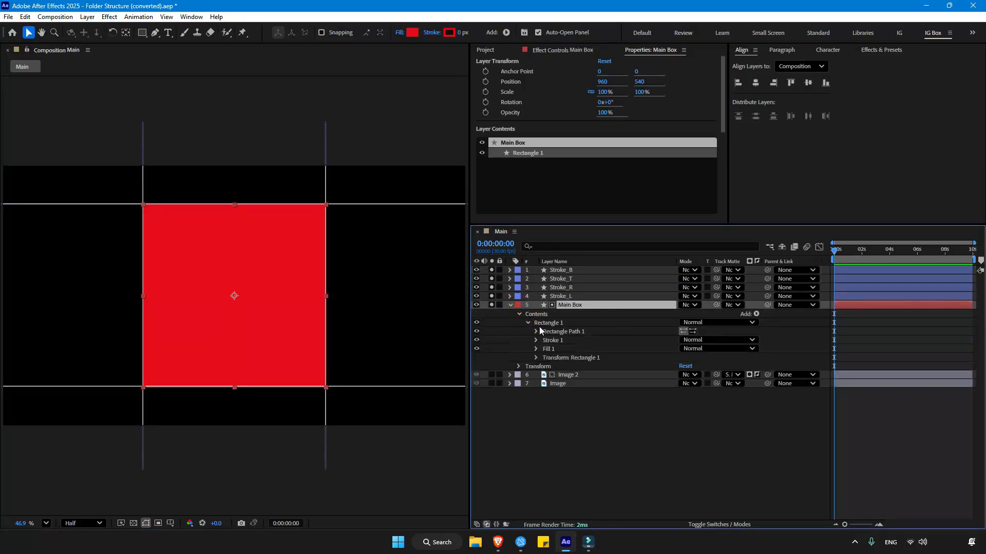
right_click(560, 323)
left_click(570, 365)
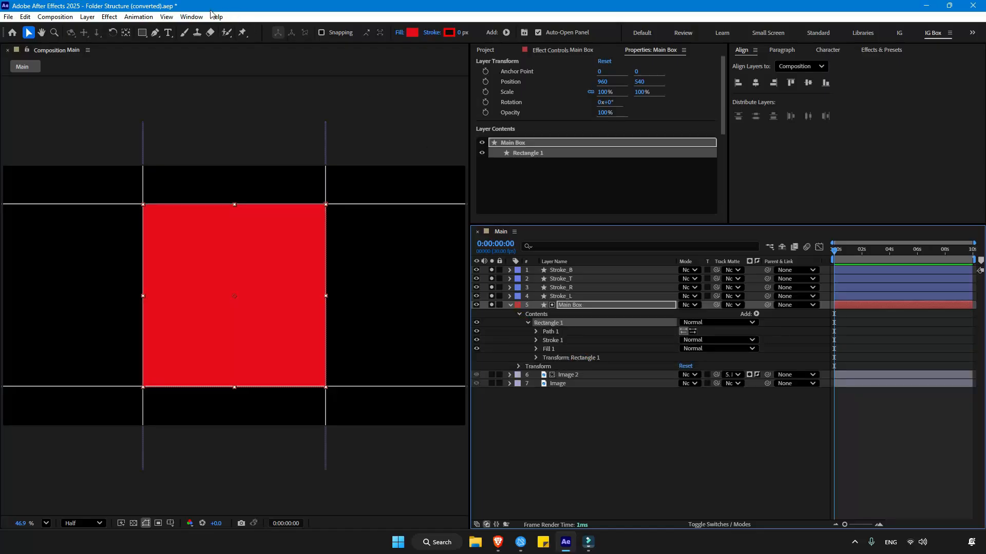
- Create nulls that control the Main Box path's corner points using Points Follow Nulls from Create Nulls From Paths
left_click(191, 17)
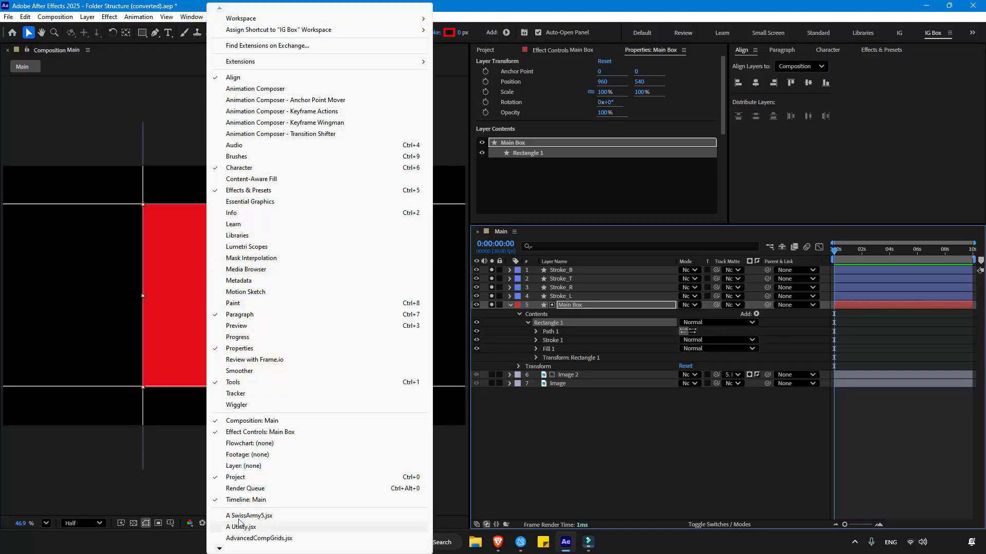
left_click(242, 538)
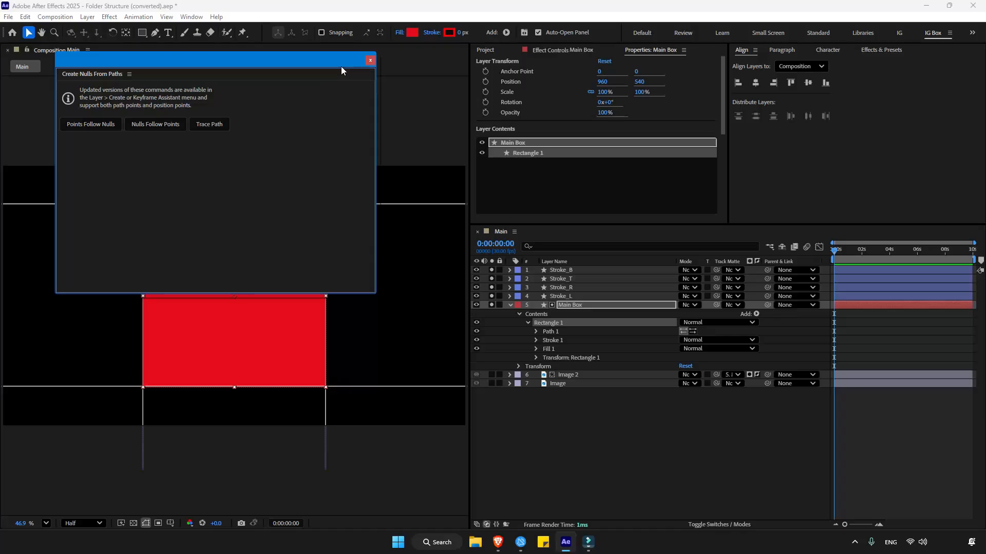
left_click_drag(363, 66, 971, 178)
left_click(535, 331)
left_click(564, 340)
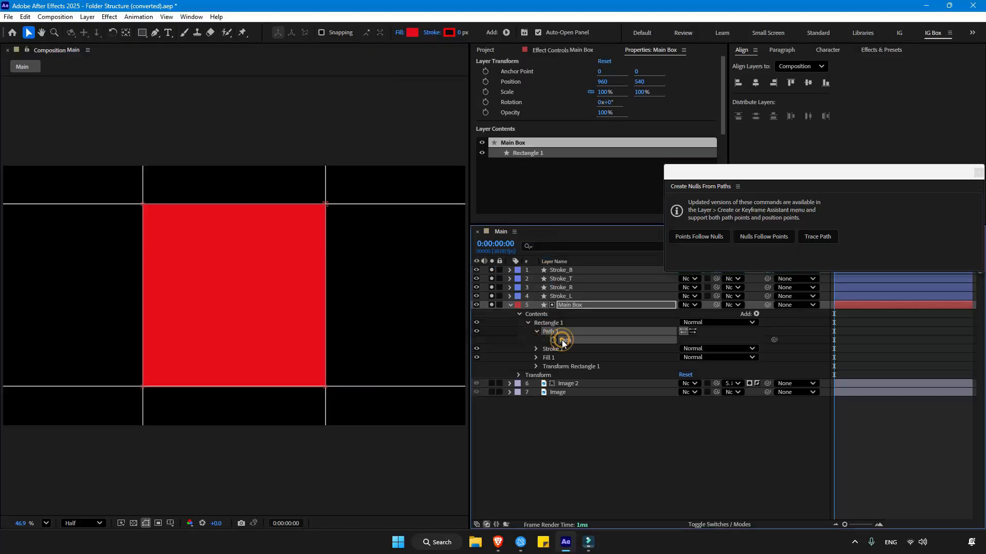
left_click(707, 238)
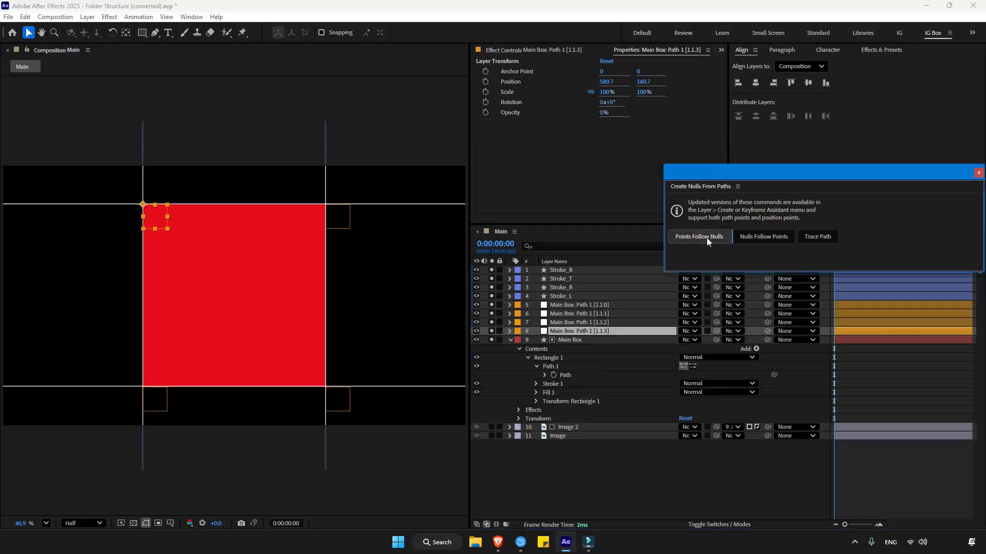
- Test the rig by moving the lower-right corner null outward, and undo the move
left_click_drag(342, 403, 384, 398)
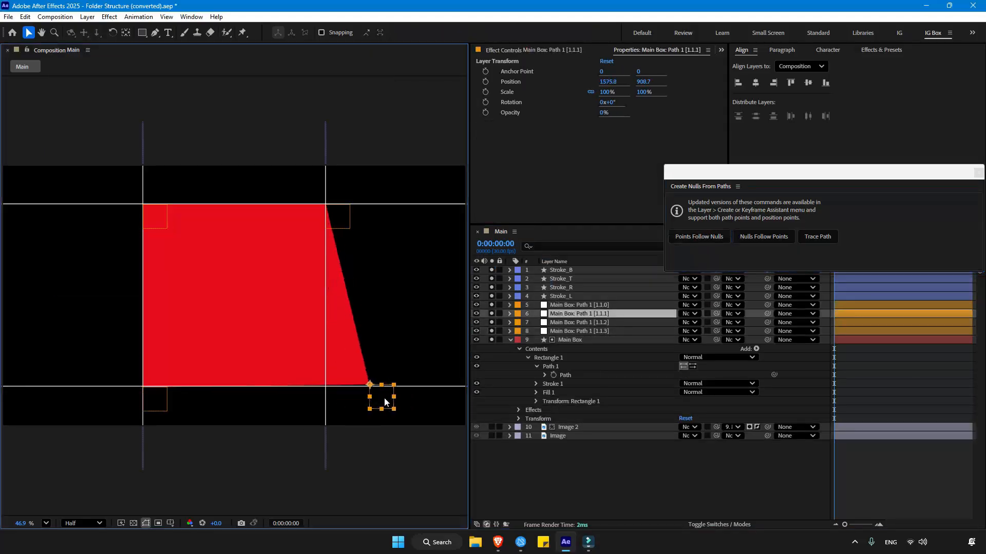
key("ctrl+z")
- Reorder the layers so the top-left corner null [1.1.3] sits directly below the top-right null [1.1.0]
left_click(348, 218)
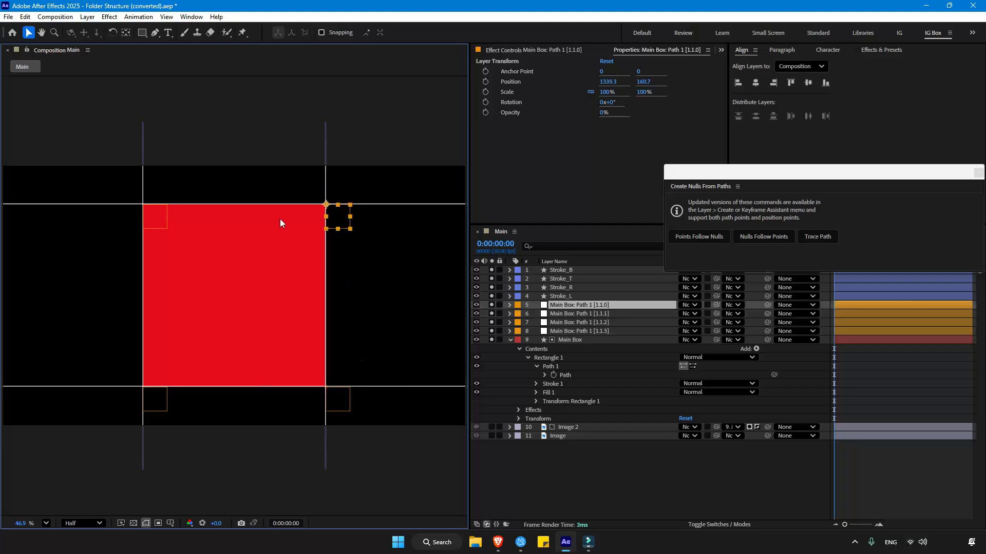
left_click(163, 222)
left_click(334, 220, "shift")
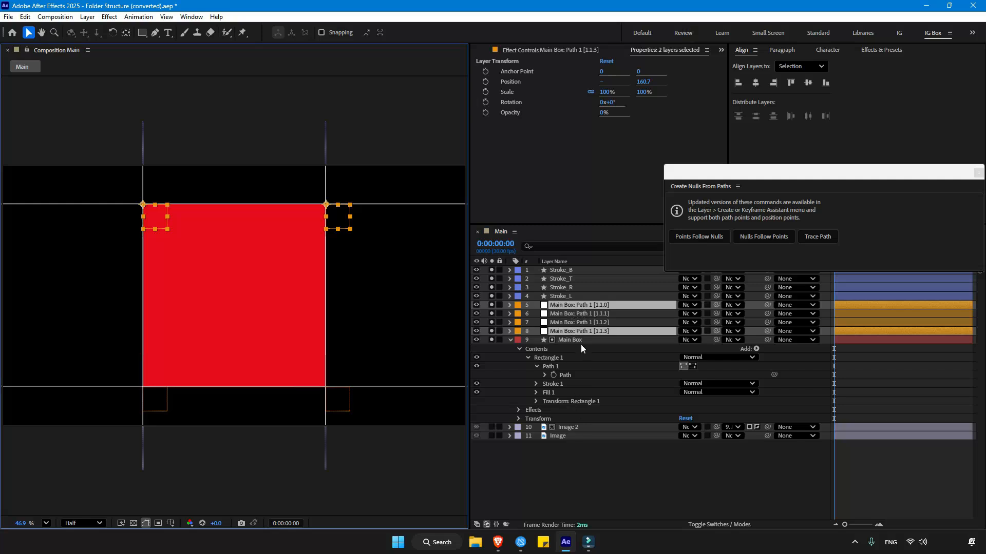
left_click_drag(577, 333, 580, 315)
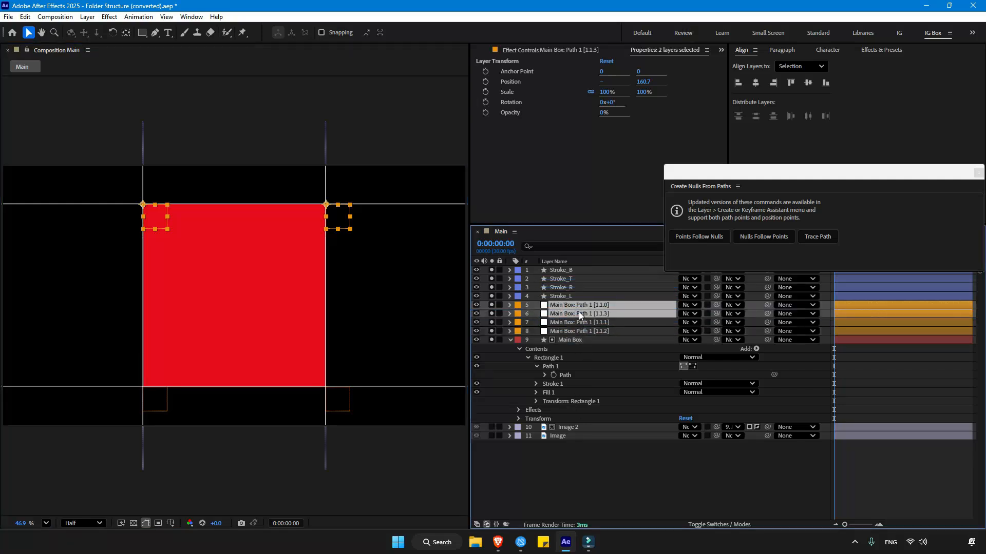
- Close the Create Nulls From Paths window and parent Stroke_R to the top-right corner null [1.1.0]
left_click(338, 398)
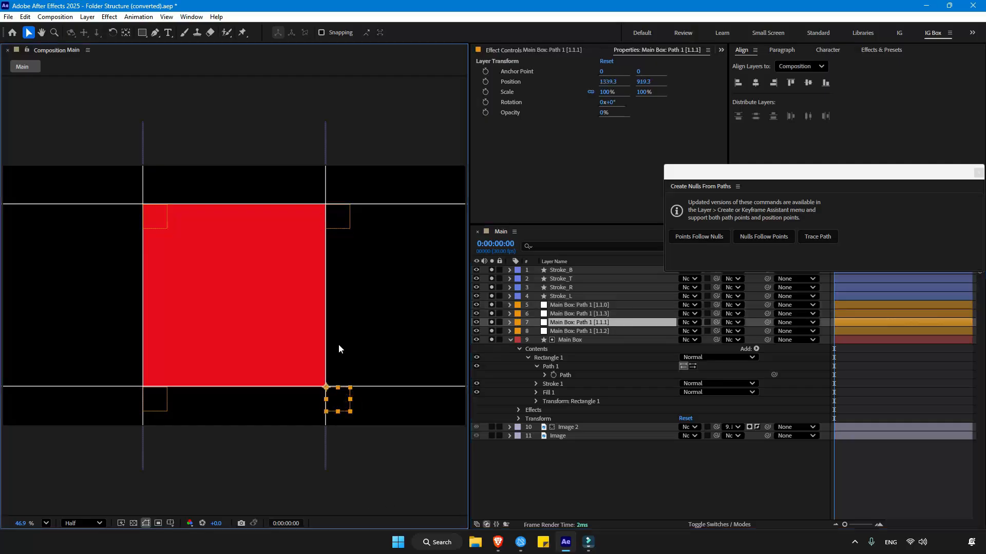
left_click(341, 224)
left_click(563, 278)
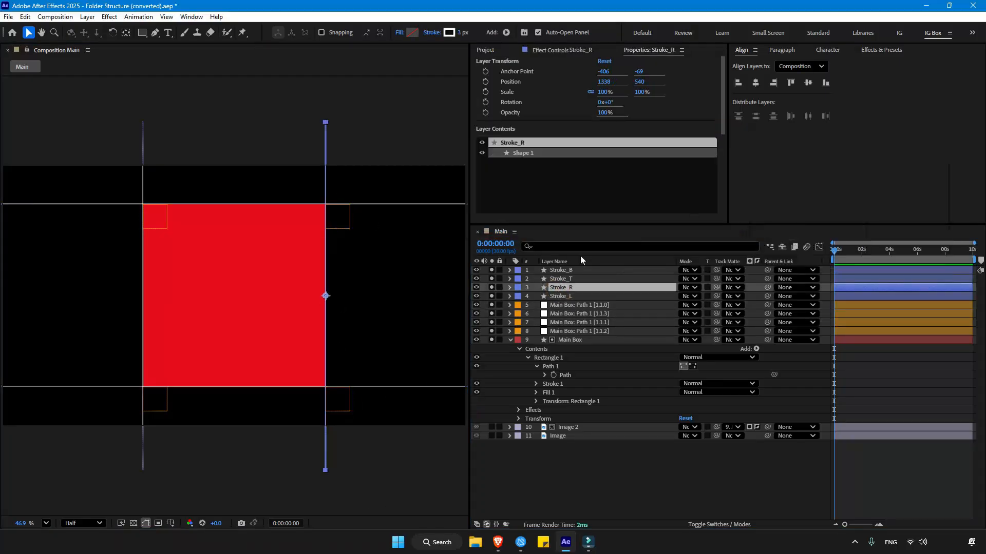
left_click(590, 305)
left_click_drag(767, 287, 585, 307)
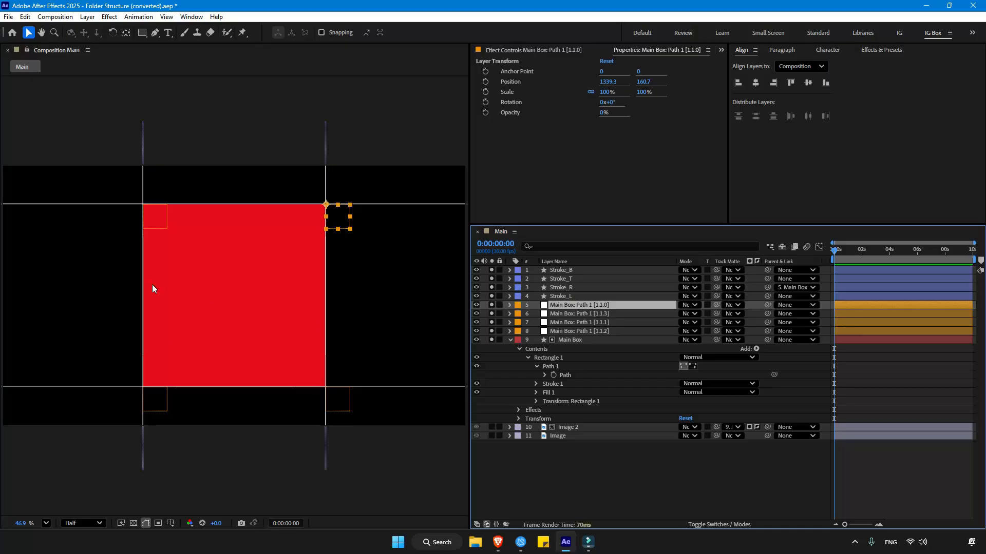
- Parent the bottom edge line Stroke_B to the bottom-left corner null [1.1.2]
left_click(223, 387)
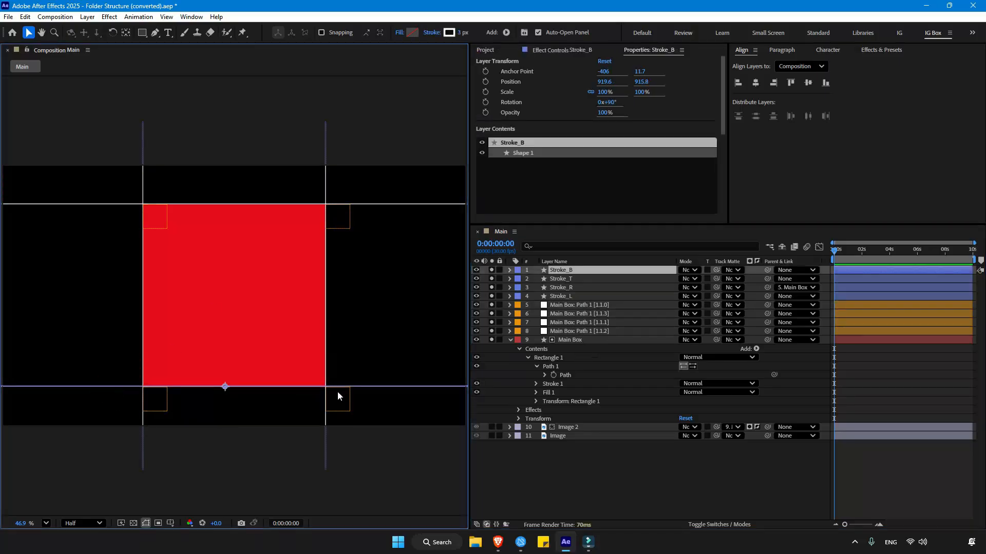
left_click(158, 407)
left_click_drag(767, 270, 590, 328)
- Parent the top edge line Stroke_T to the top-left corner null [1.1.3]
left_click(563, 278)
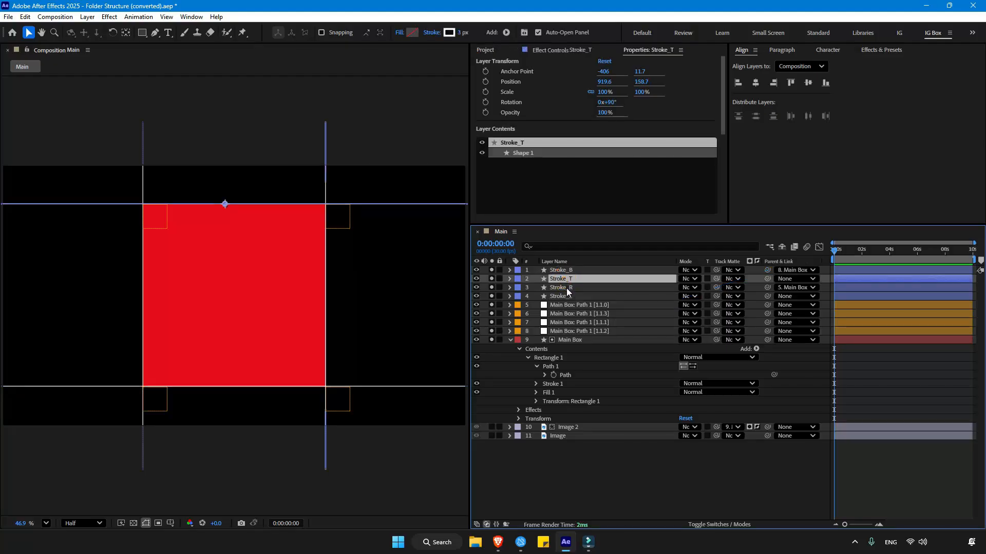
left_click(569, 290)
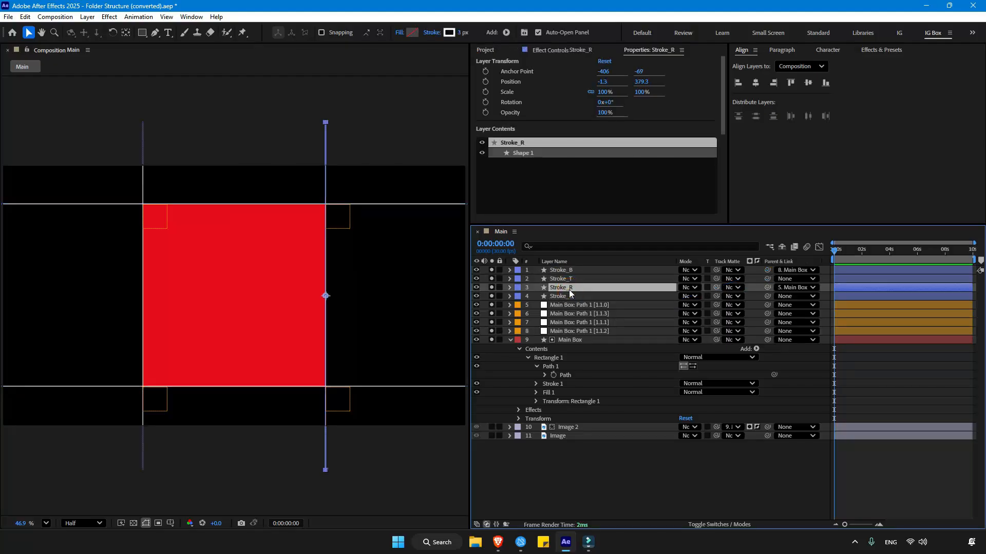
left_click(569, 281)
left_click(152, 215)
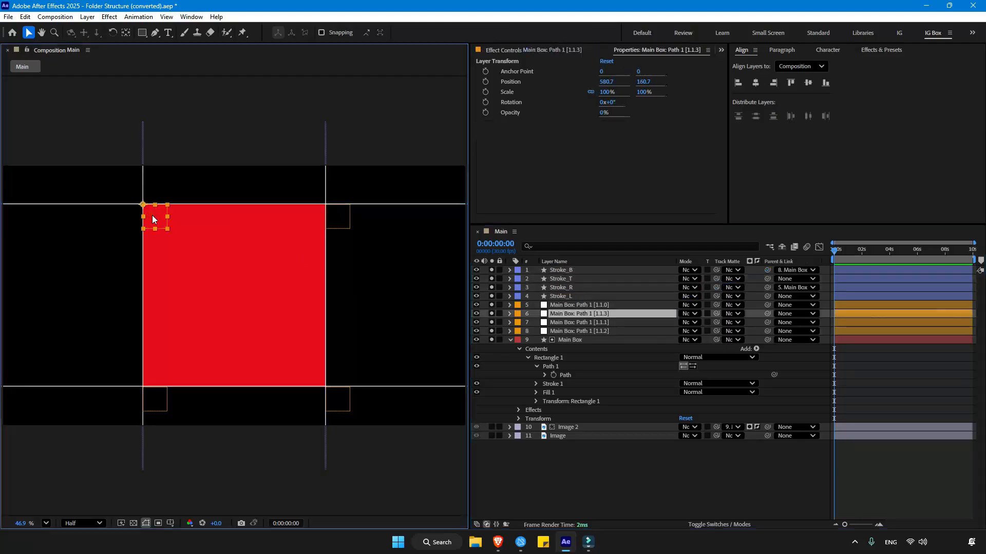
left_click_drag(767, 278, 583, 310)
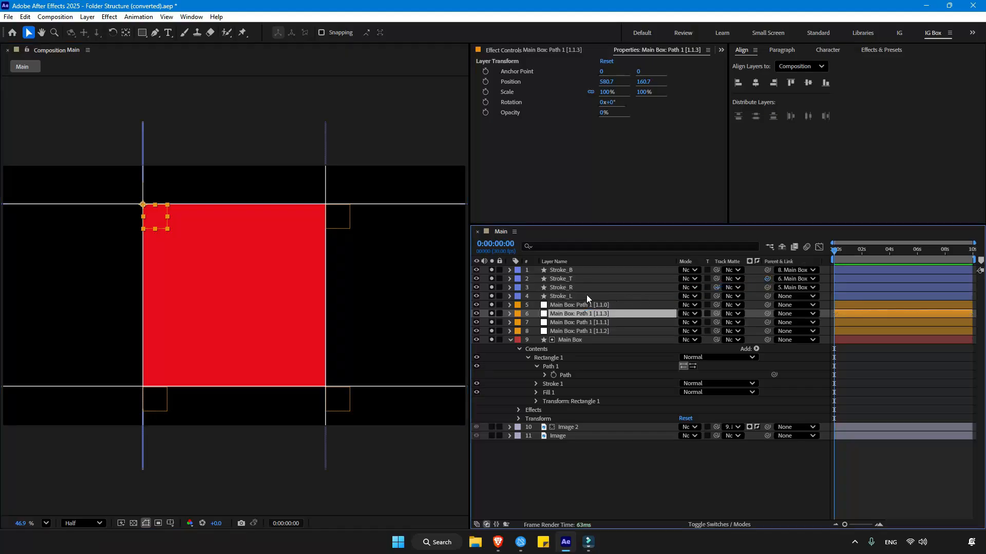
- Widen the parent column and parent the left edge line Stroke_L to the bottom-left corner null [1.1.2]
left_click(584, 297)
left_click(581, 322)
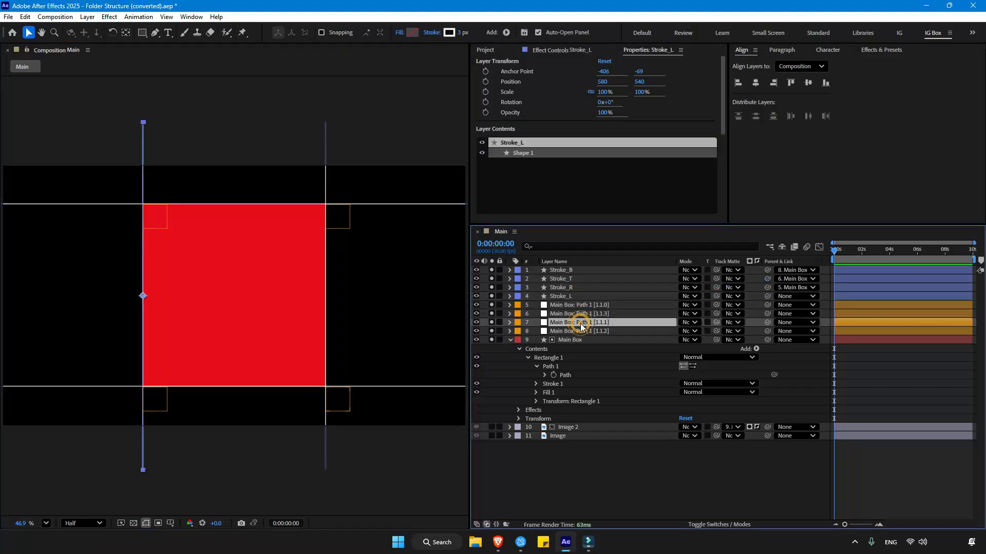
left_click(164, 405)
left_click_drag(830, 262, 884, 262)
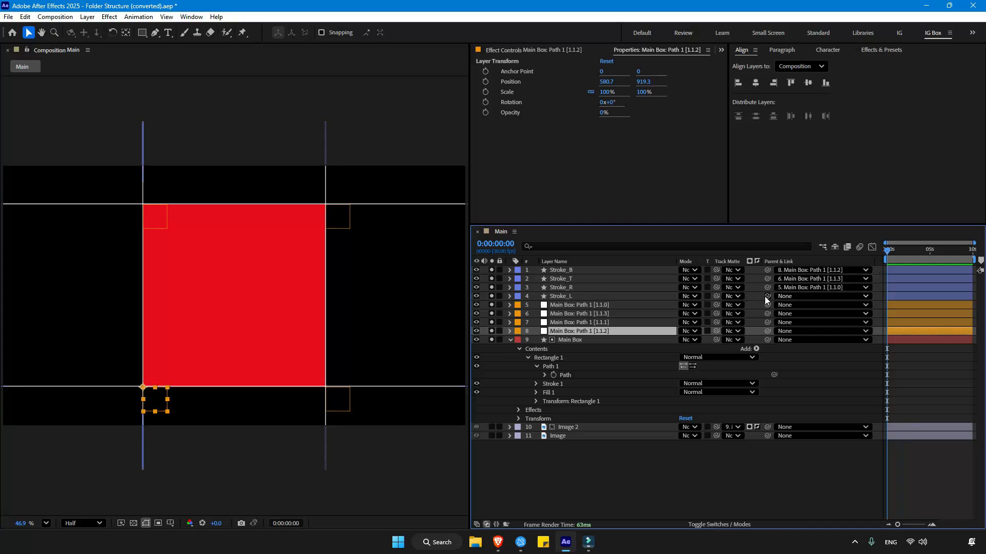
left_click_drag(768, 297, 583, 332)
- Test the rig by moving the bottom-left null outward and both left nulls inward, undoing each move
left_click_drag(165, 405, 125, 404)
key("ctrl+z")
left_click(161, 219, "shift")
left_click_drag(161, 219, 240, 223)
key("ctrl+z")
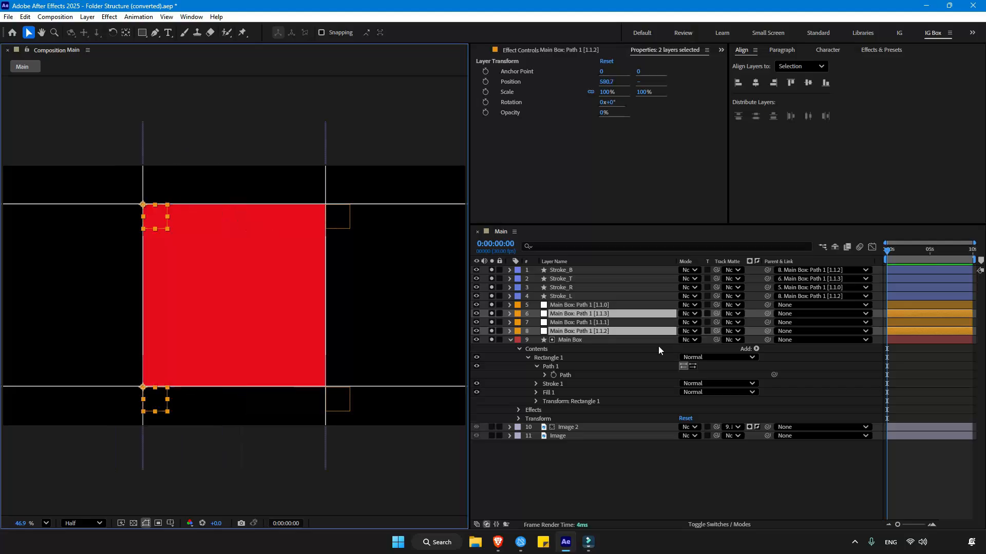
- Collapse the Main Box layer, turn off solo for the stroke, null and Main Box layers, and hide Main Box
left_click(511, 340)
left_click_drag(492, 271, 494, 340)
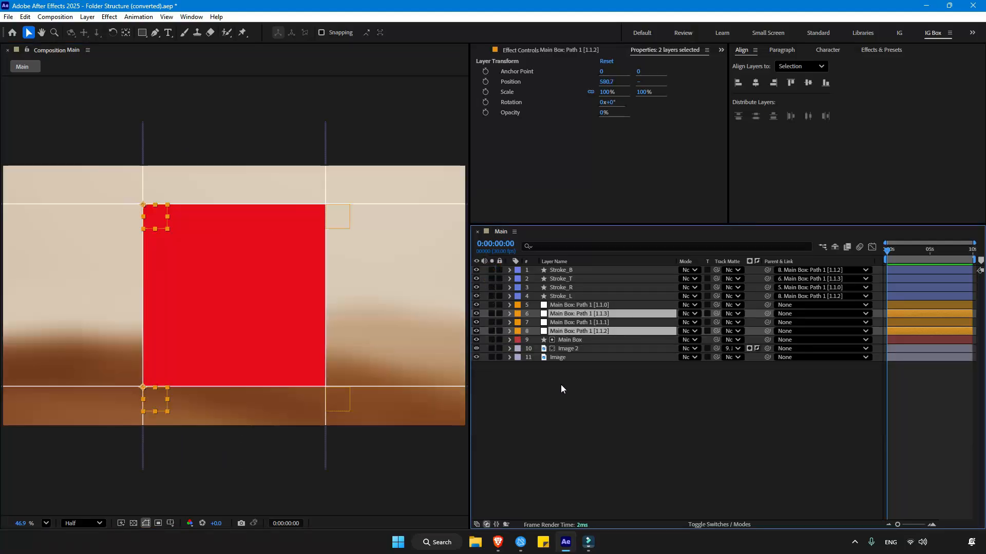
left_click(564, 377)
left_click(568, 339)
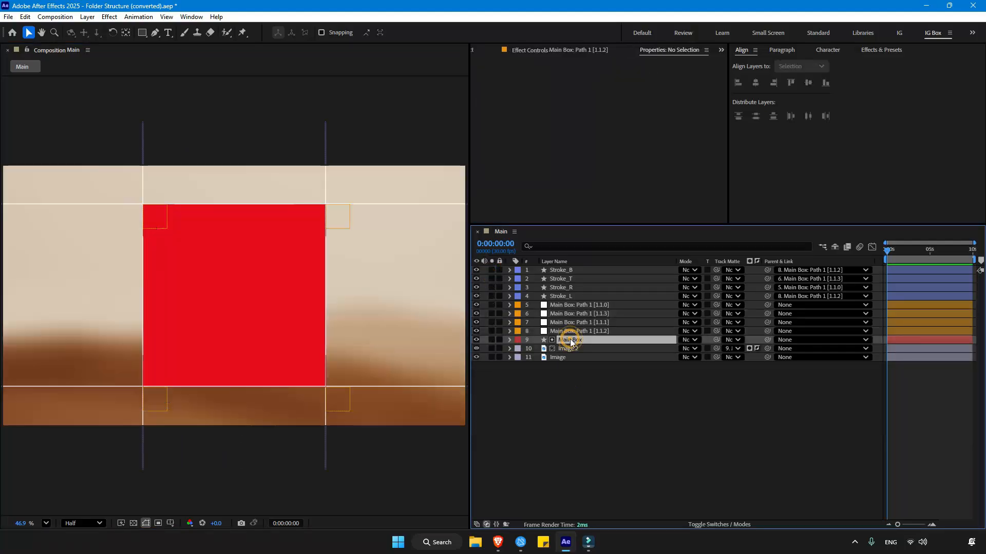
left_click(479, 340)
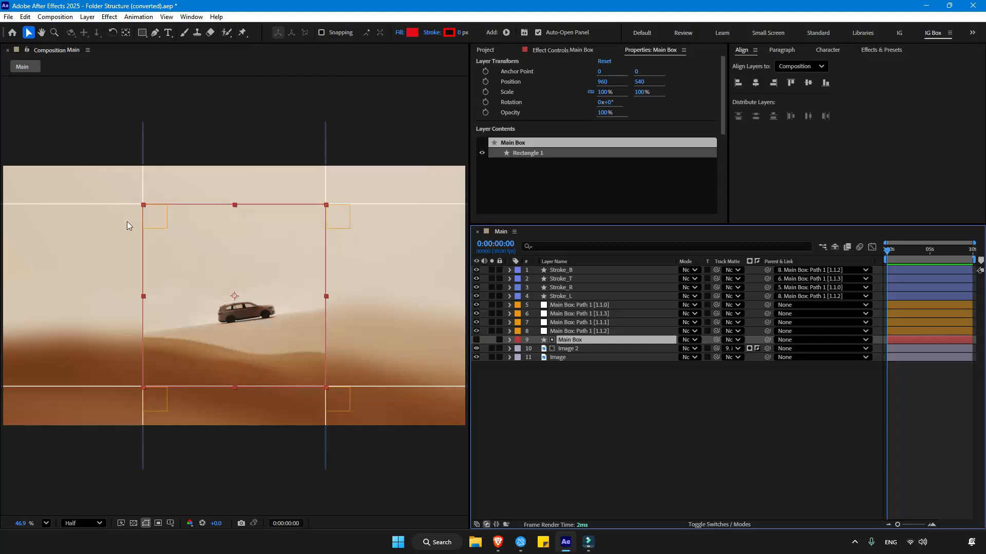
left_click(153, 215)
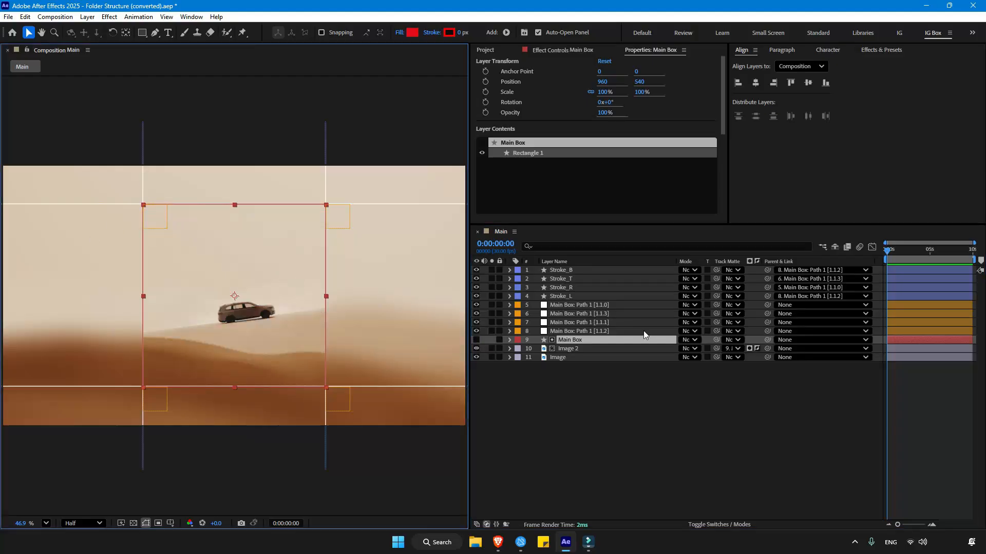
- Lock the Main Box, all four stroke layers and both image layers, leaving only the corner nulls selectable
left_click(566, 331)
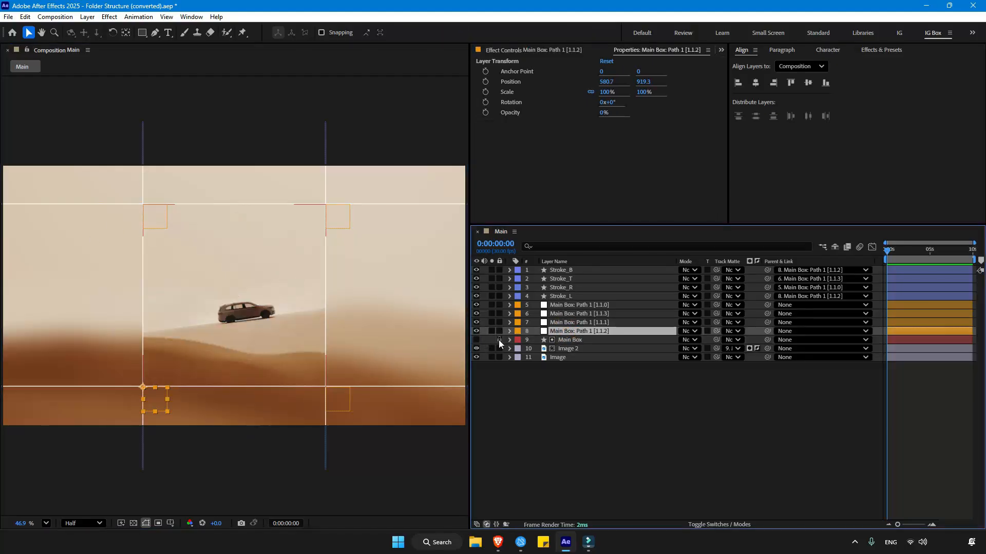
left_click(498, 339)
left_click(562, 298)
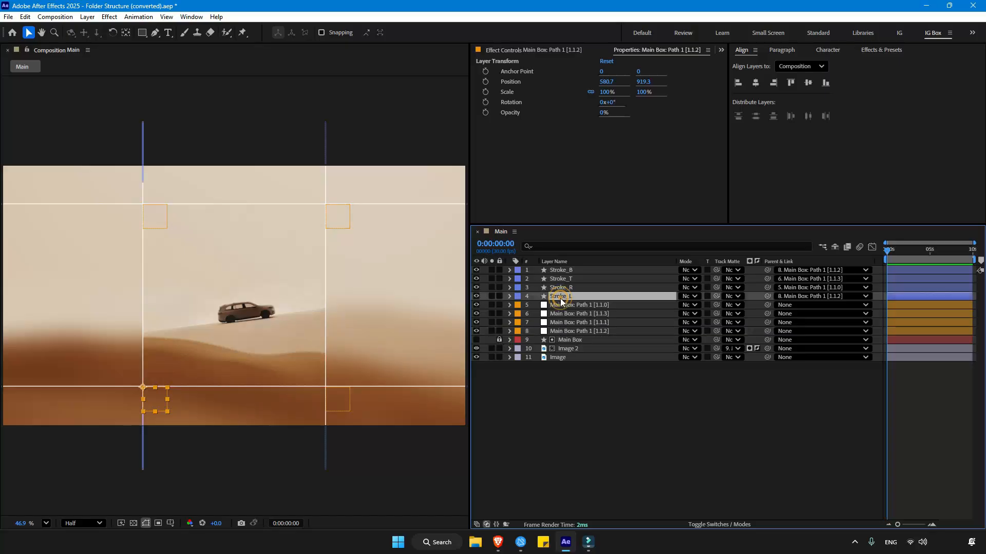
left_click(561, 271, "shift")
left_click(498, 270)
left_click(562, 306)
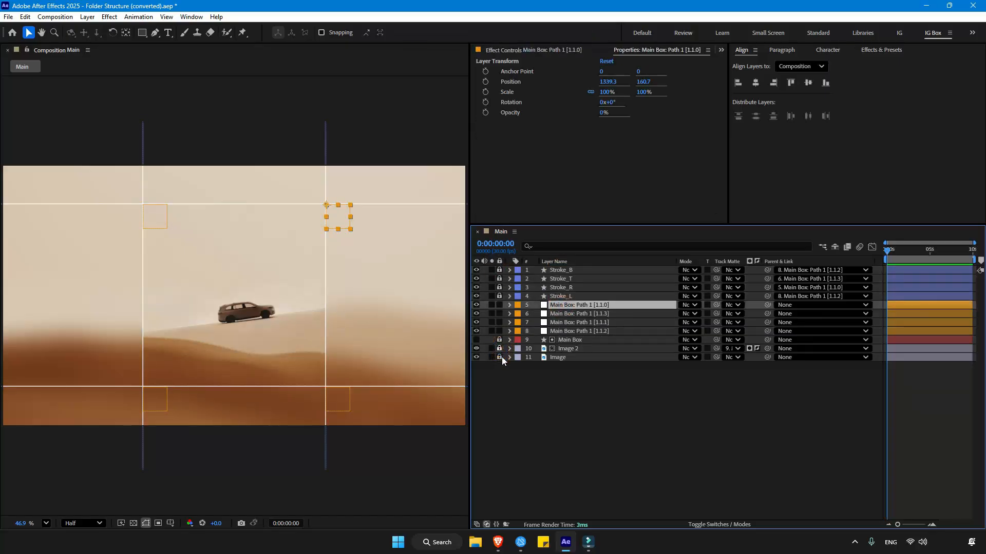
- Select both right corner nulls and move them together inward to an X position of about 1279.6
left_click_drag(344, 216, 409, 215)
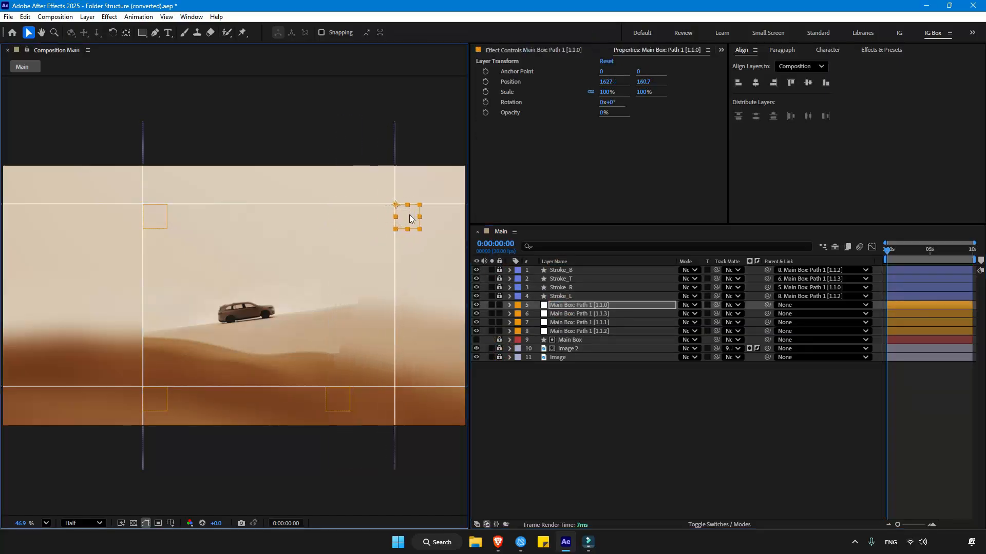
key("ctrl+z")
left_click(334, 404, "shift")
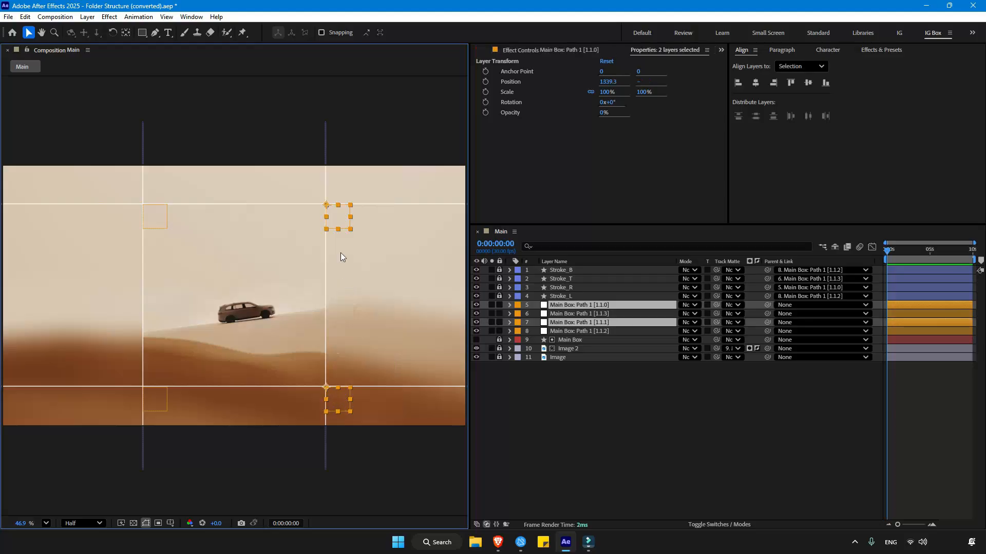
left_click_drag(347, 224, 385, 230)
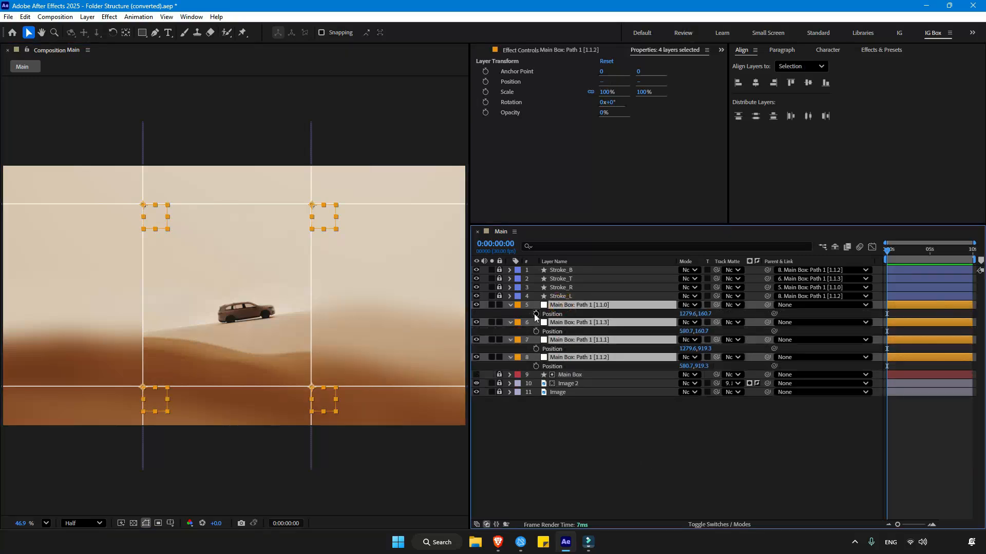
- Add Position keyframes to all four corner nulls at frame 0 and frame 20, and return to frame 0
left_click(535, 314)
left_click(580, 446)
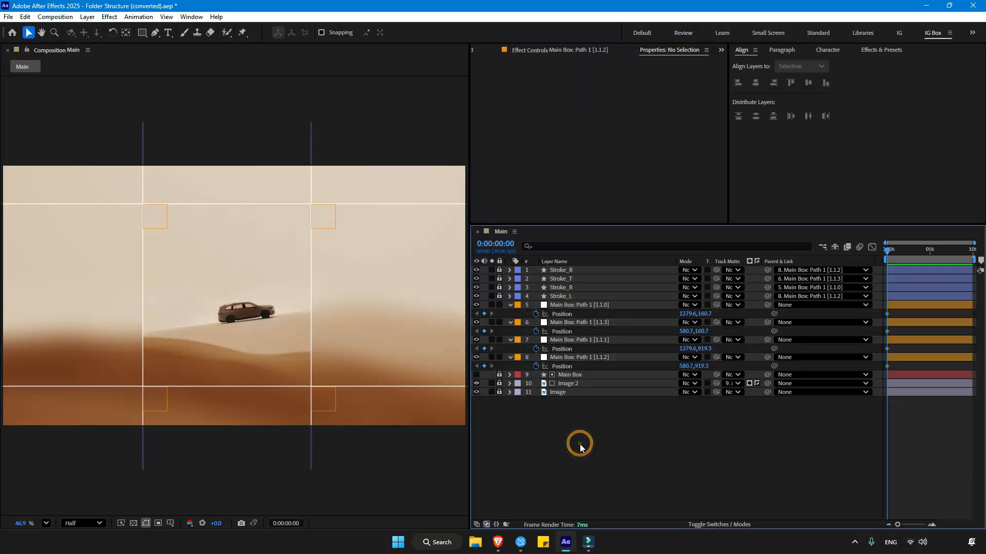
key("shift+Page_Down")
key("shift+Page_Down")
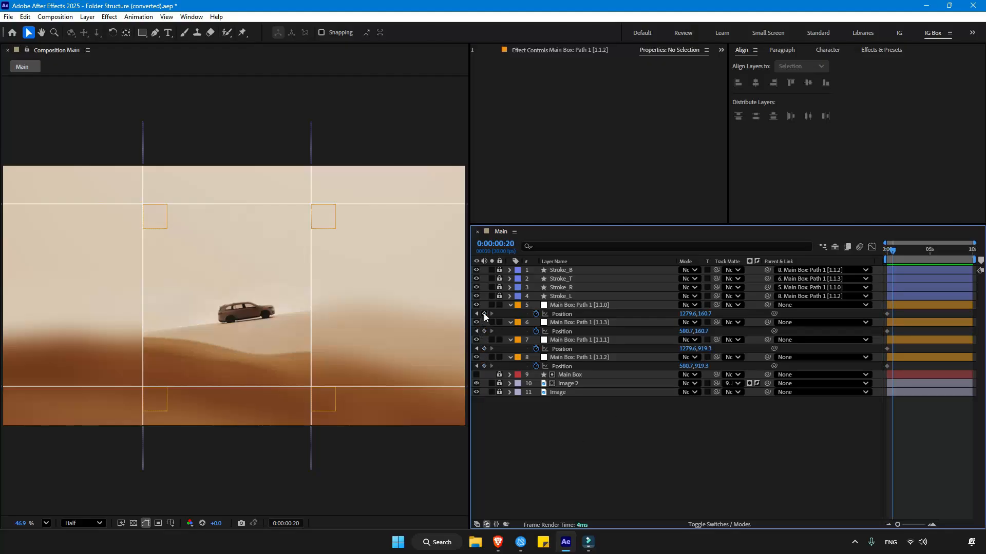
left_click_drag(484, 314, 485, 369)
left_click_drag(791, 249, 726, 257)
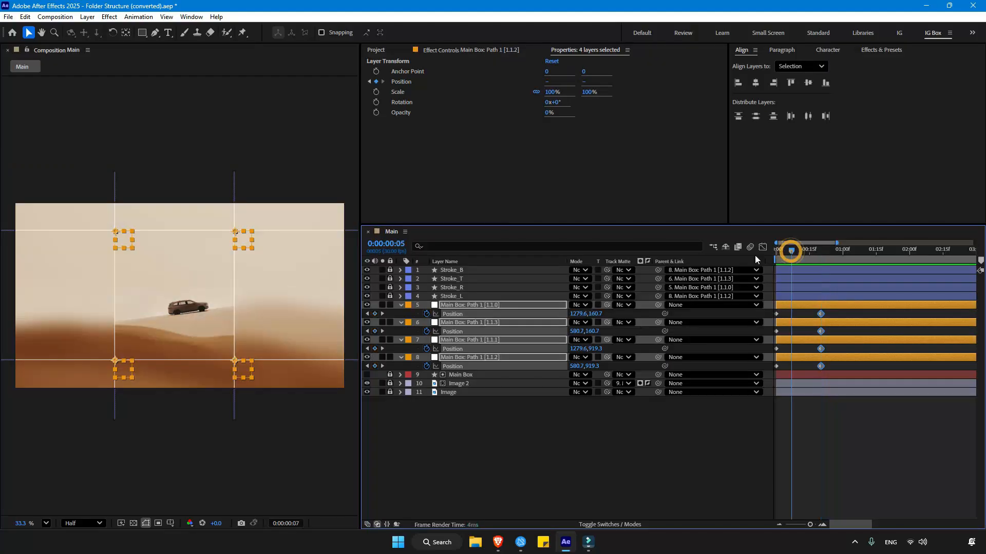
left_click(475, 411)
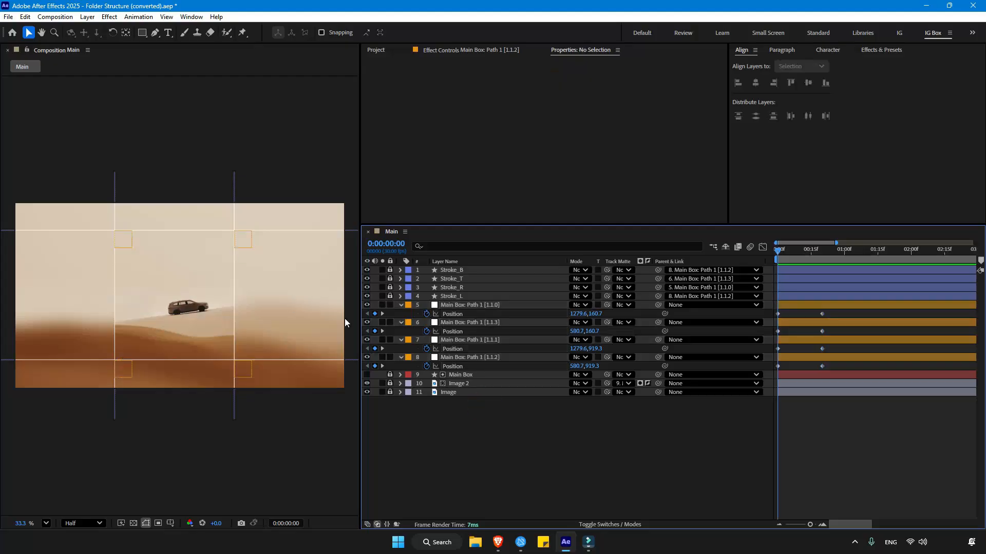
- Move both right corner nulls at frame 0 outside the frame to an X position of about 2228
left_click(239, 244)
left_click_drag(247, 244, 377, 253)
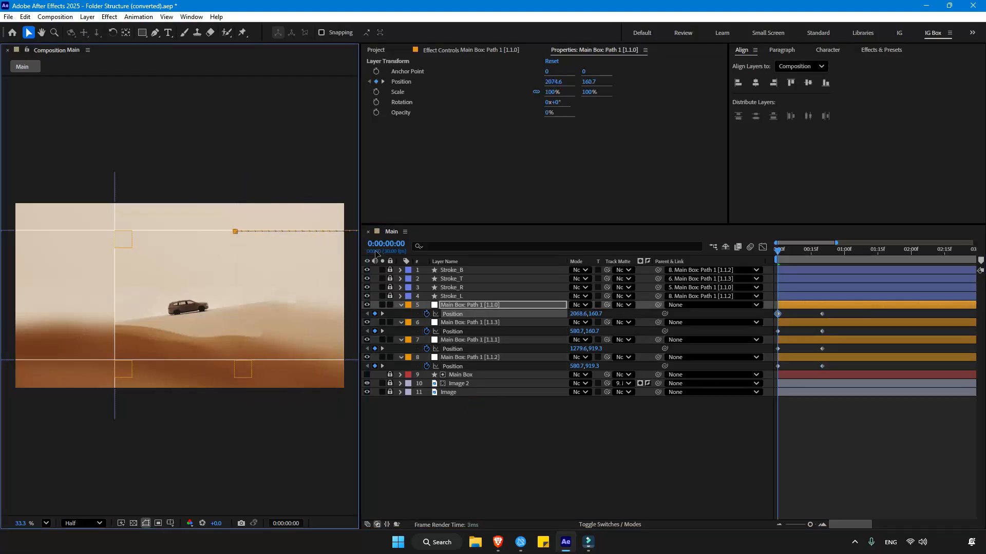
key("ctrl+z")
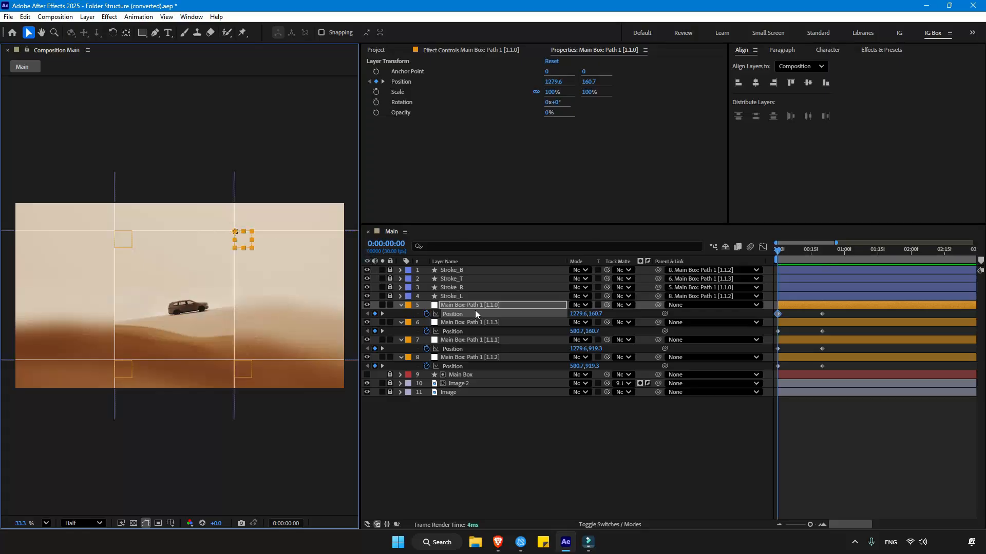
left_click(244, 369, "shift")
left_click_drag(243, 369, 407, 373)
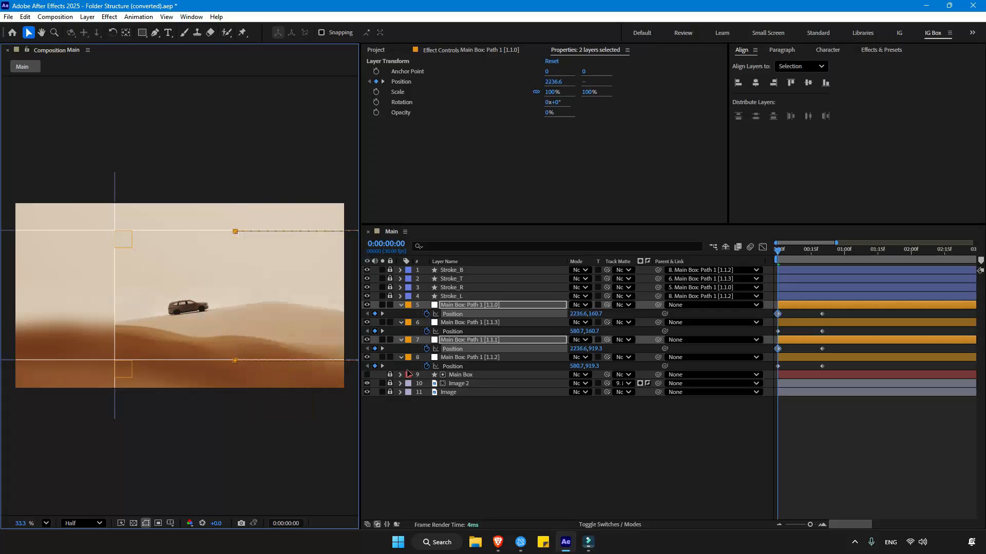
- Move both left corner nulls at frame 0 outward to an X position of about 184.7
key("space")
left_click_drag(133, 270, 205, 279)
left_click(199, 252)
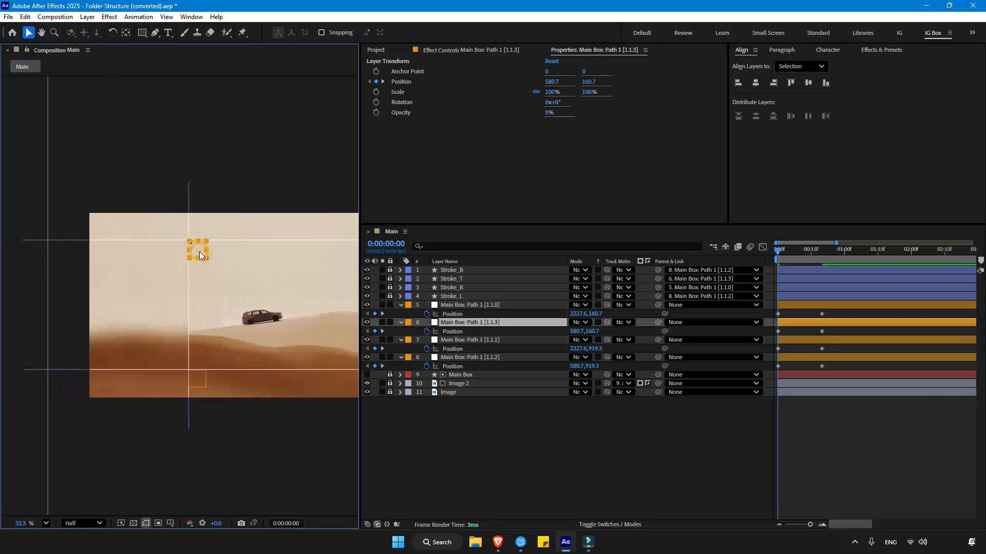
scroll(198, 252, "down", 1)
left_click(156, 349, "shift")
scroll(155, 351, "up", 1)
left_click_drag(154, 352, 86, 357)
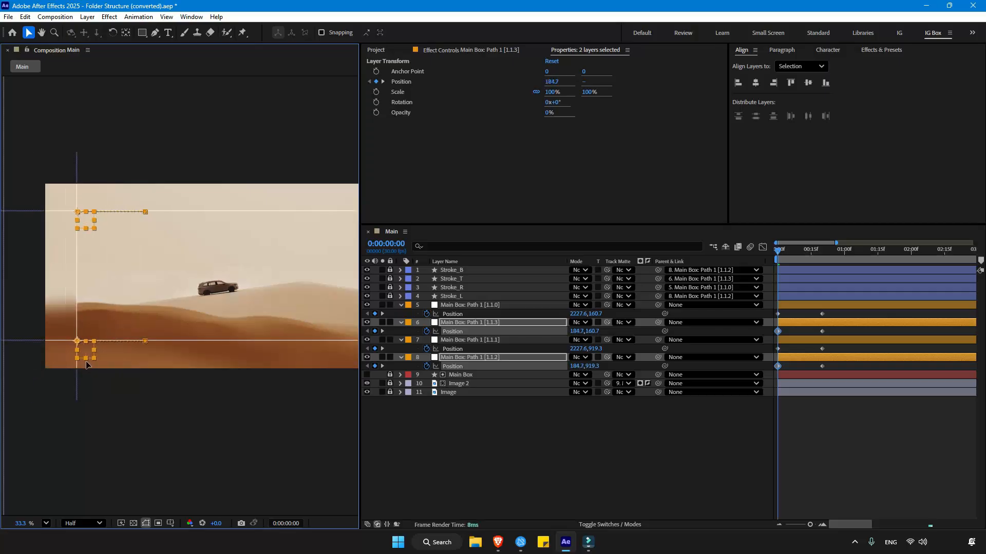
- Move both right corner nulls at frame 0 to an X position of about 1747.6, and close the opened null layer viewer
key("space")
left_click_drag(267, 352, 128, 358)
left_click(299, 358)
double_click(294, 226, "shift")
left_click(436, 421)
left_click(462, 340)
left_click(459, 307, "ctrl")
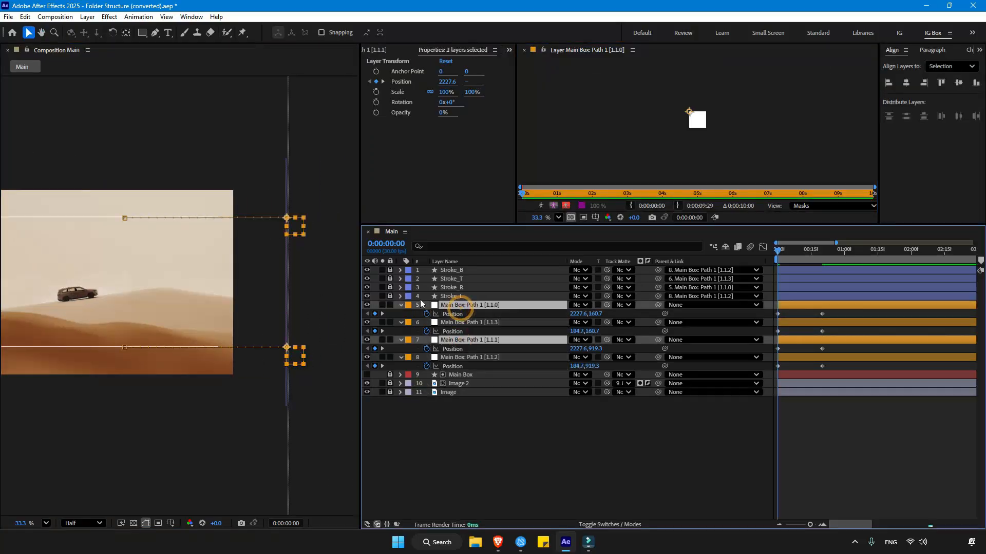
left_click_drag(293, 226, 207, 225)
left_click(489, 451)
key("shift+/")
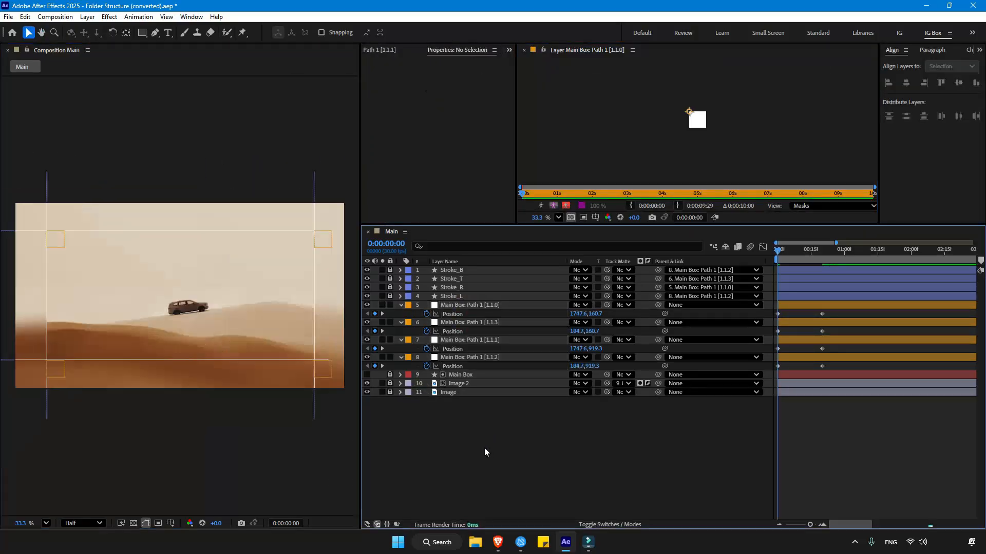
left_click(523, 49)
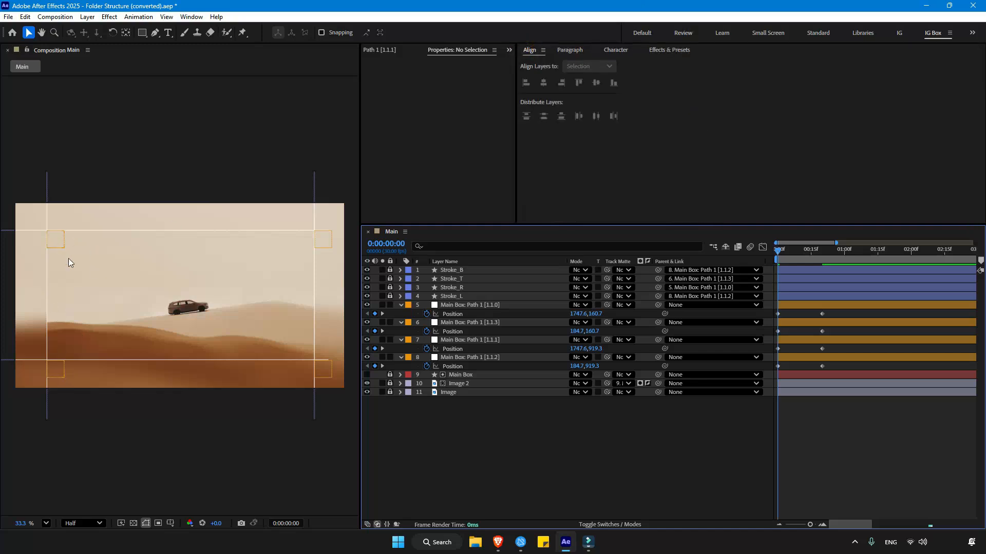
- Scrub through the opening move, and at 0:00:01:00 move both left corner nulls inward to an X position of about 772.7
left_click_drag(780, 249, 831, 272)
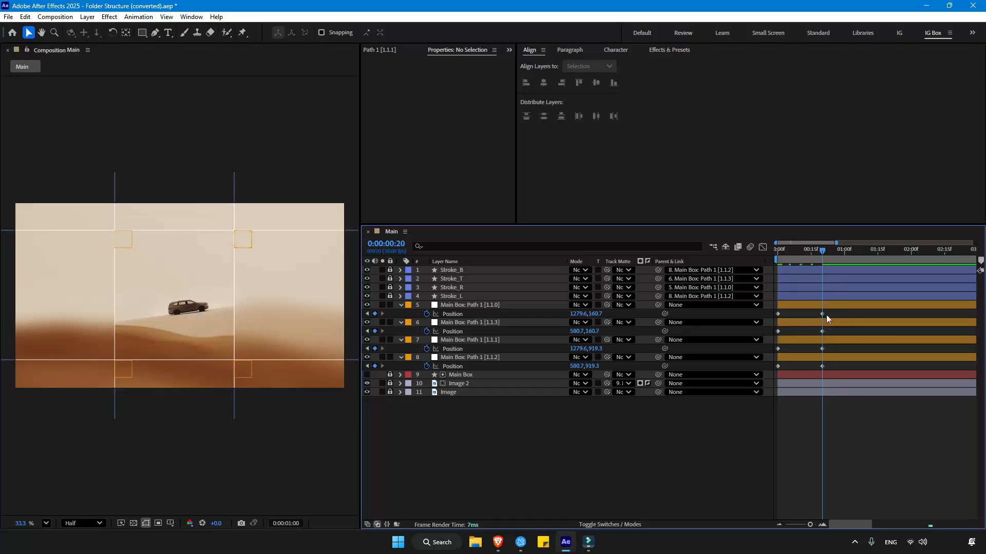
key("shift+Page_Down")
left_click(121, 241)
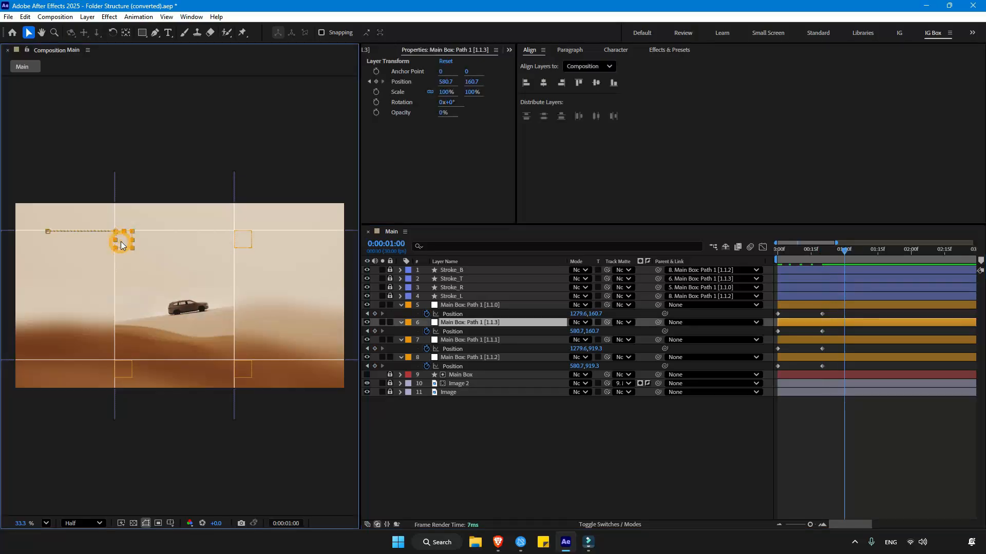
left_click_drag(124, 240, 143, 242)
key("ctrl+z")
left_click(126, 372, "shift")
left_click_drag(127, 373, 158, 377)
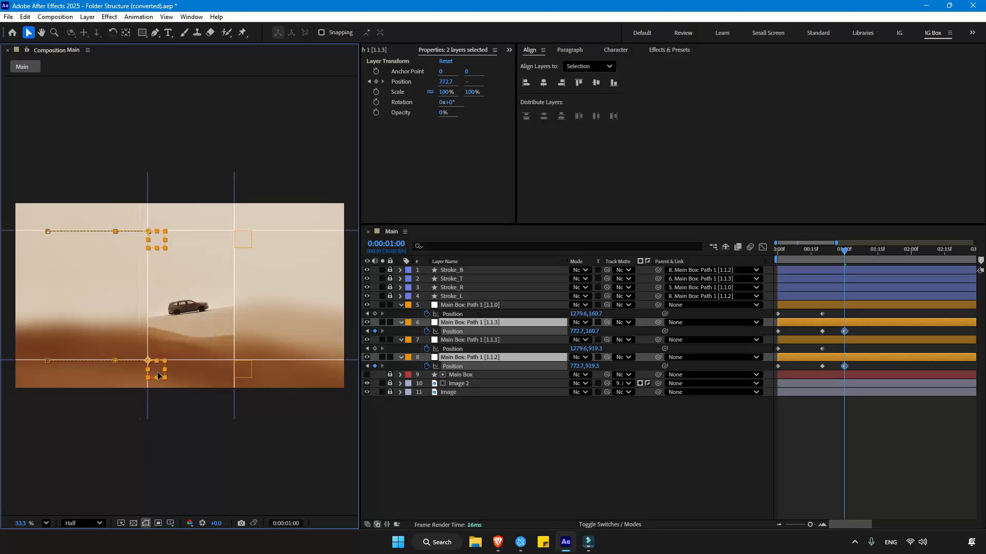
- Lower both top corner nulls at 0:00:01:00 to a Y position of about 388.7
left_click(249, 244)
left_click(161, 239, "shift")
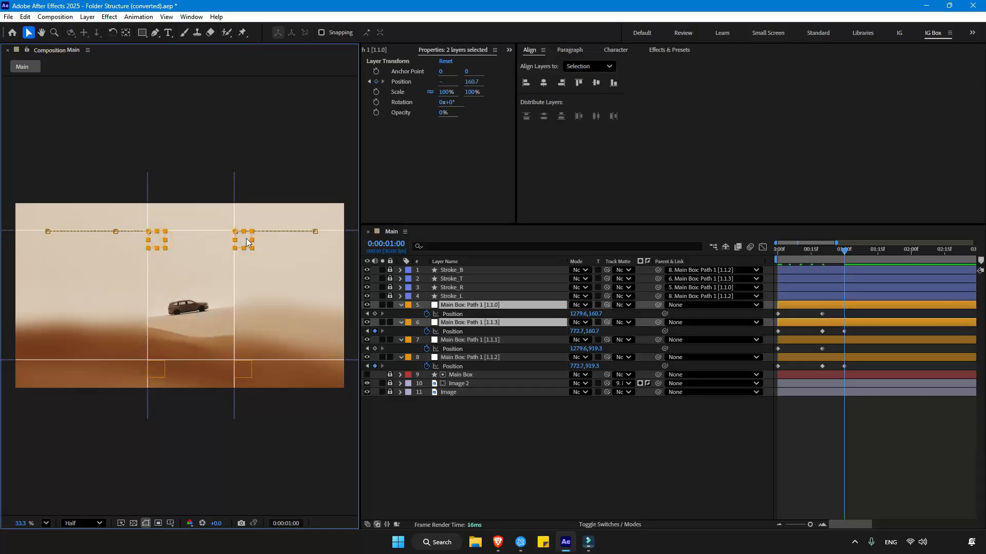
left_click_drag(246, 238, 242, 279)
- Raise both bottom corner nulls at 0:00:01:00 to a Y position of about 817.4
left_click(243, 370)
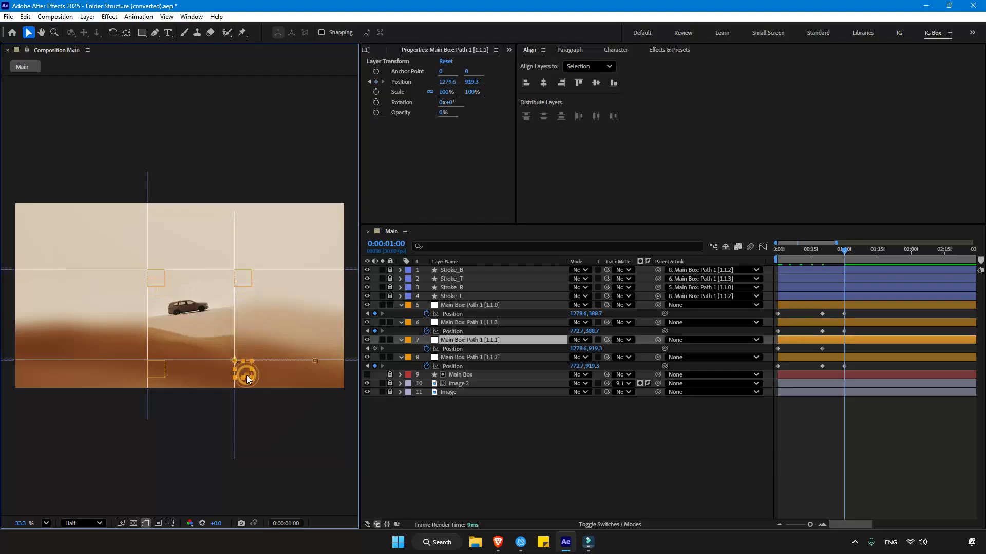
left_click(149, 371, "shift")
left_click_drag(158, 369, 160, 352)
key("ctrl+z")
scroll(160, 374, "up", 2)
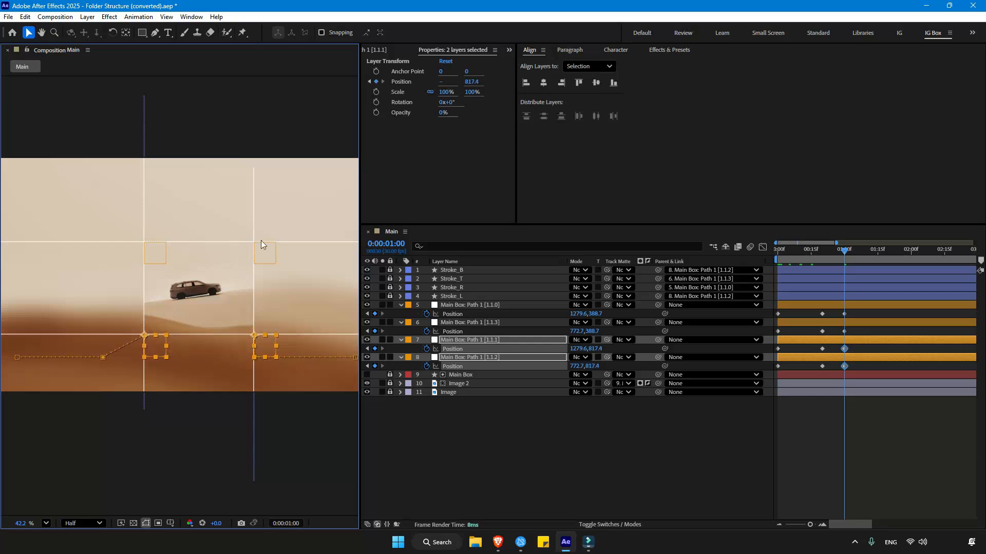
- Unlock the four stroke layers and stretch the upper end of Stroke_R well above the frame
left_click(251, 206)
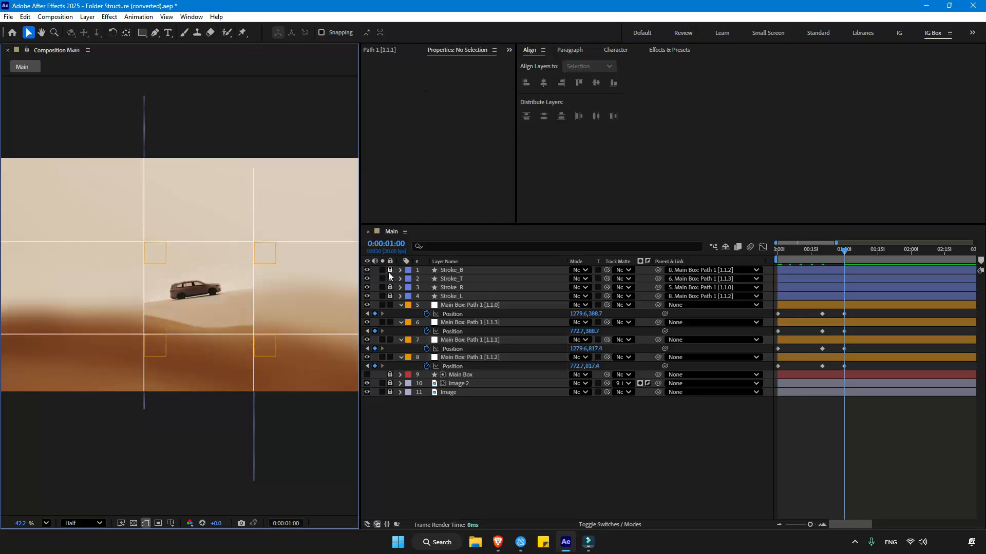
left_click_drag(390, 271, 389, 296)
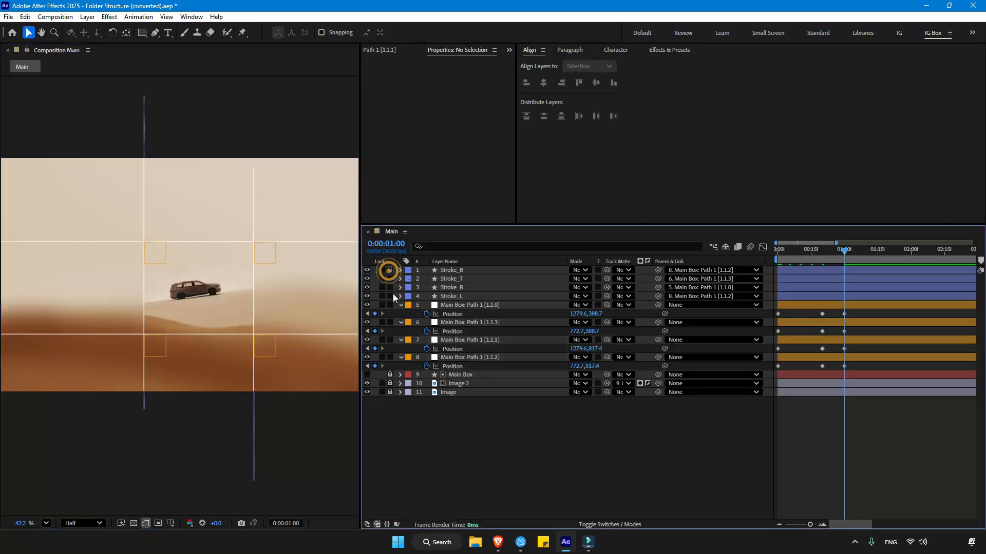
left_click(454, 289)
key("g")
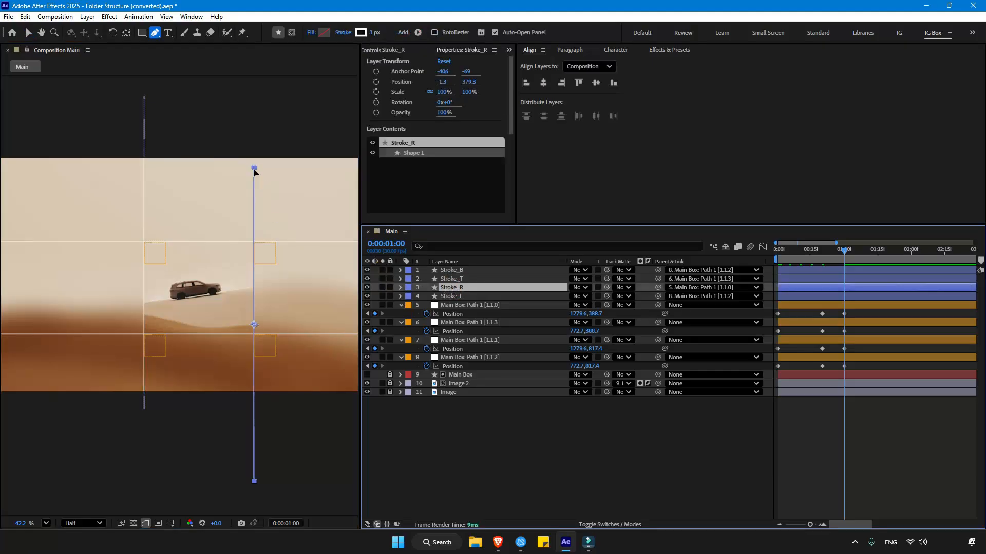
left_click_drag(254, 168, 253, 93)
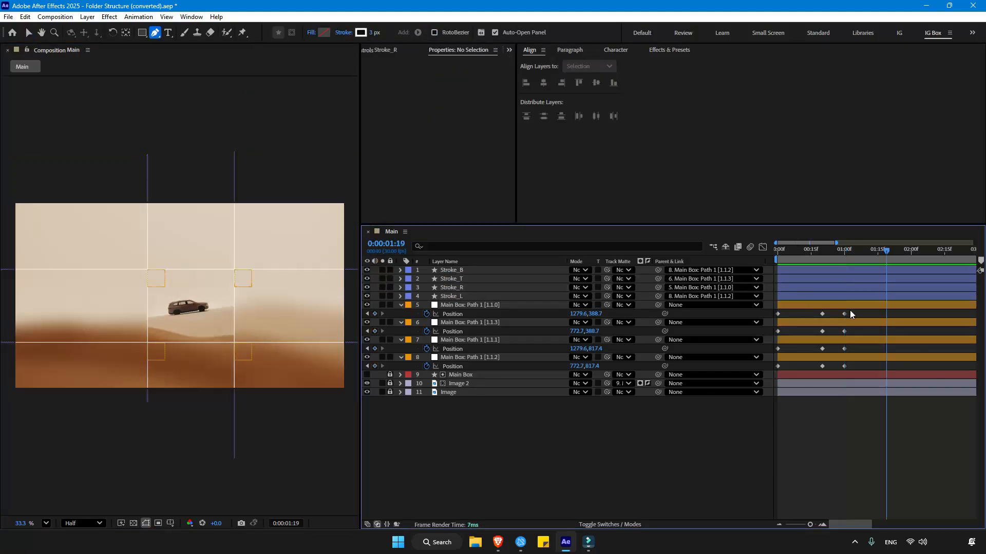
- Apply Easy Ease to all position keyframes of the four corner nulls and preview the motion
left_click_drag(851, 310, 771, 377)
right_click(778, 373)
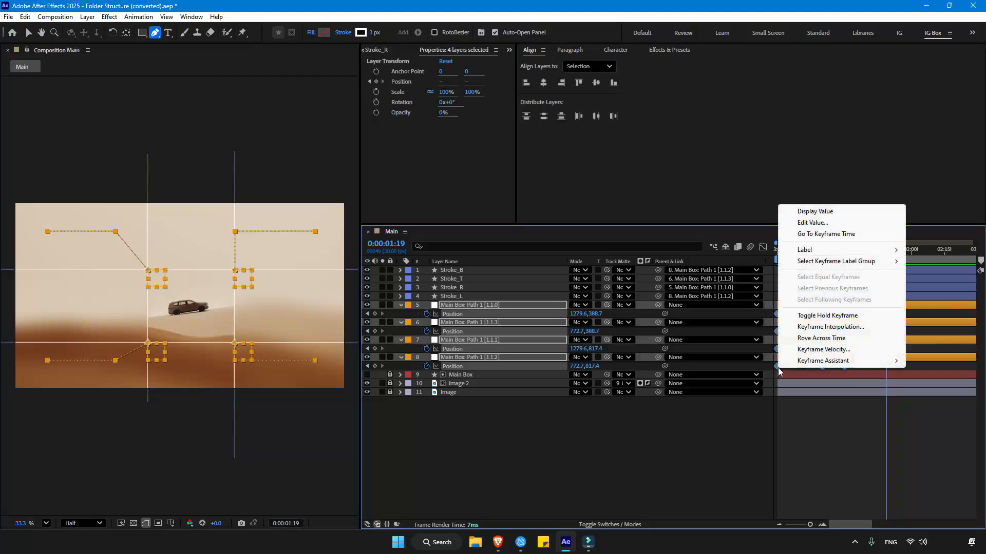
mouse_move(812, 361)
left_click(631, 395)
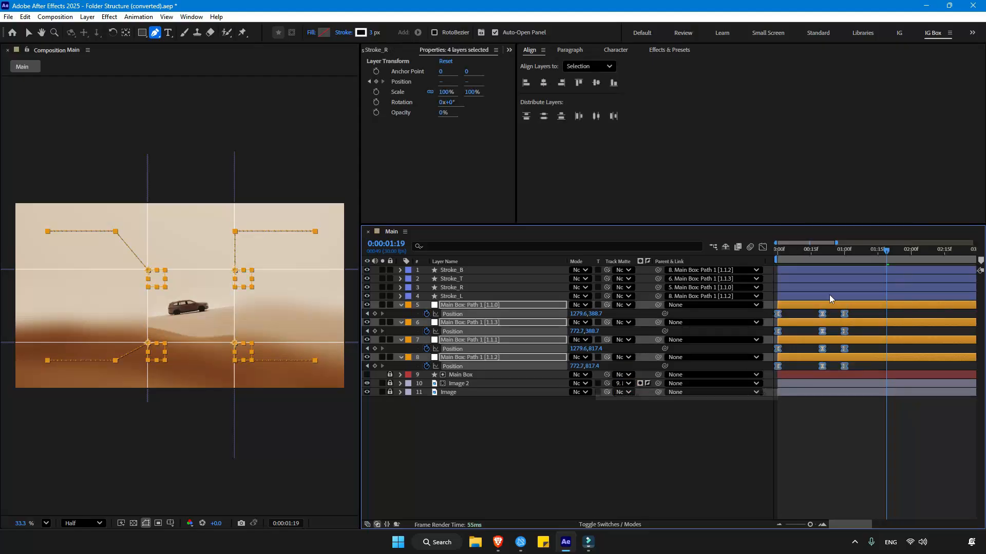
left_click(786, 249)
key("space")
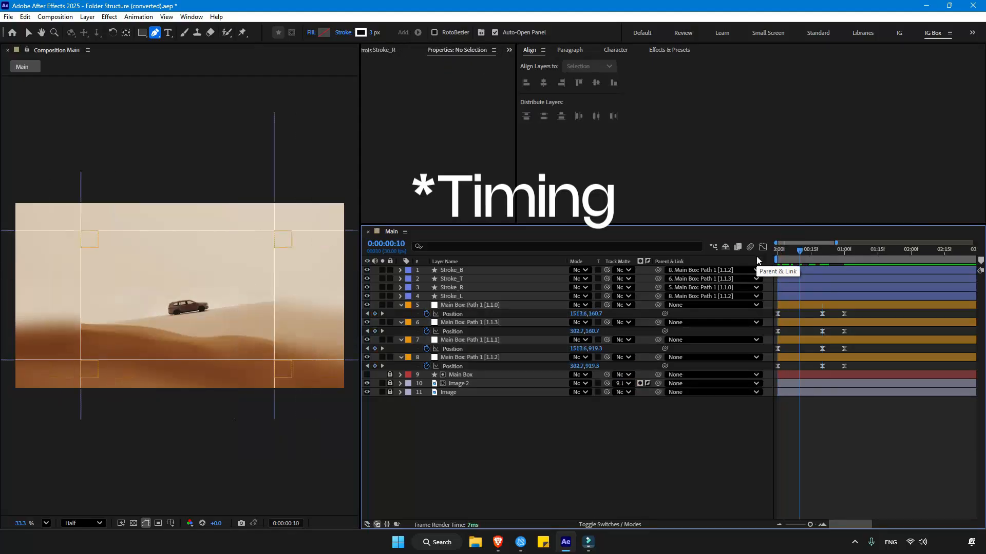
- Move the middle position keyframes of all four corner nulls to 0:00:00:15
key("Page_Down")
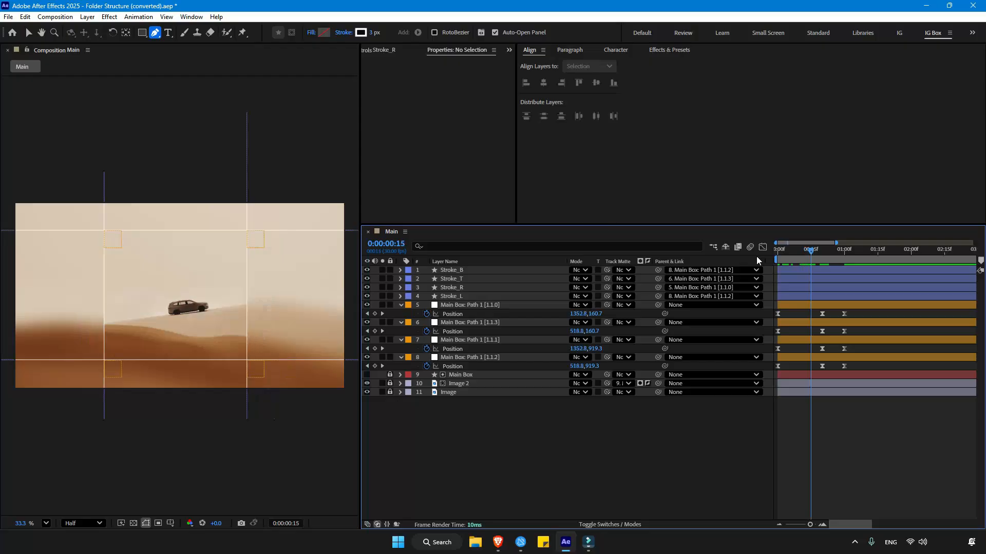
left_click_drag(825, 309, 815, 367)
left_click(829, 421)
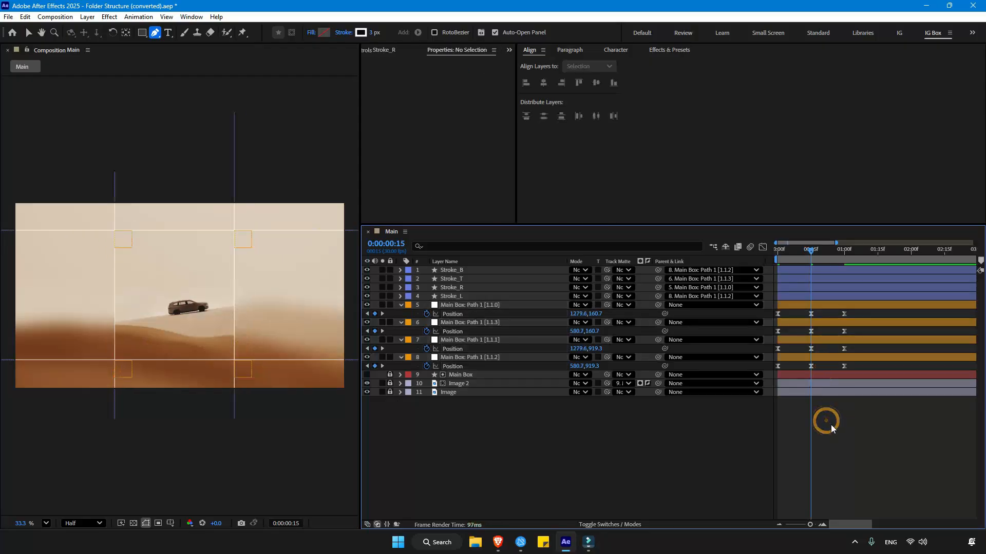
- Duplicate the four nulls' 0:00:00:15 position keyframes at 0:00:00:20 to hold the box before its second move
key("Page_Down")
key("Page_Down")
key("Page_Down")
key("Page_Down")
key("Page_Down")
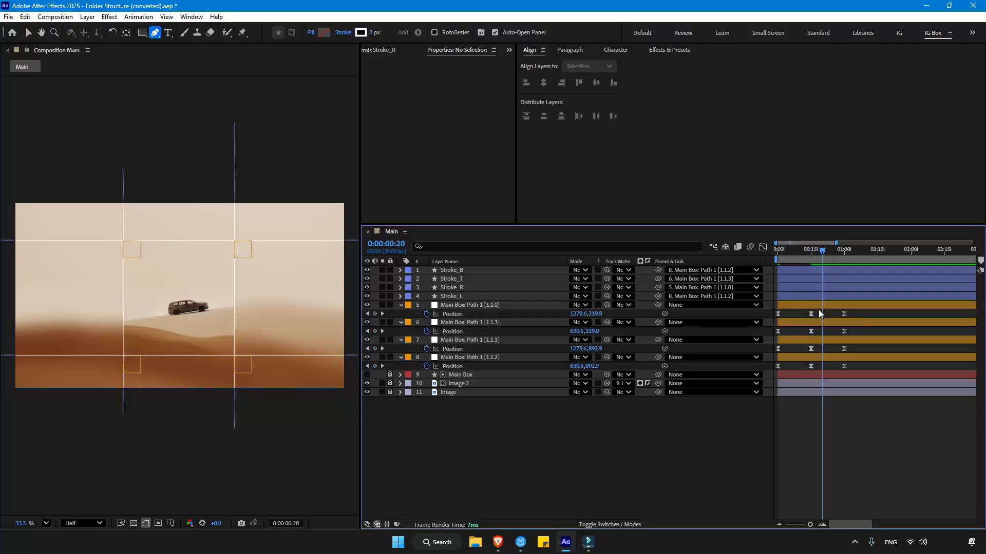
left_click_drag(818, 309, 797, 371)
key("ctrl+c")
key("ctrl+v")
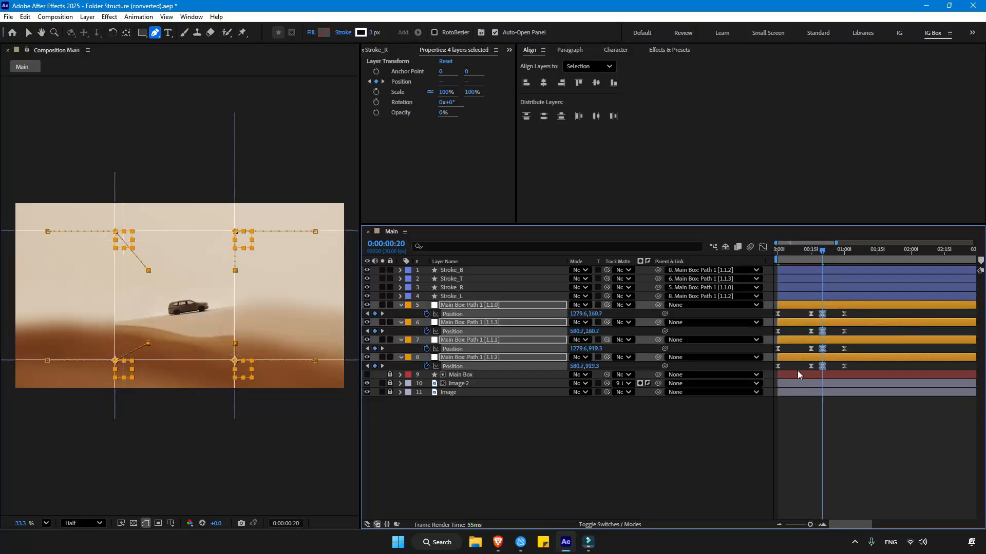
- In the speed graph, lengthen the incoming ease of the nulls' 0:00:00:15 keyframes so the first move decelerates gradually
key("k")
left_click(762, 248)
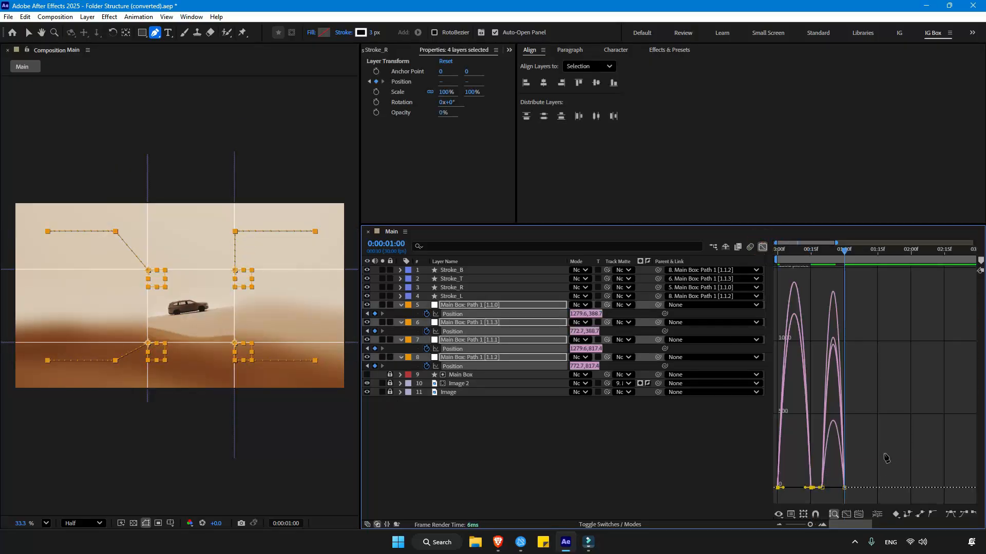
key("v")
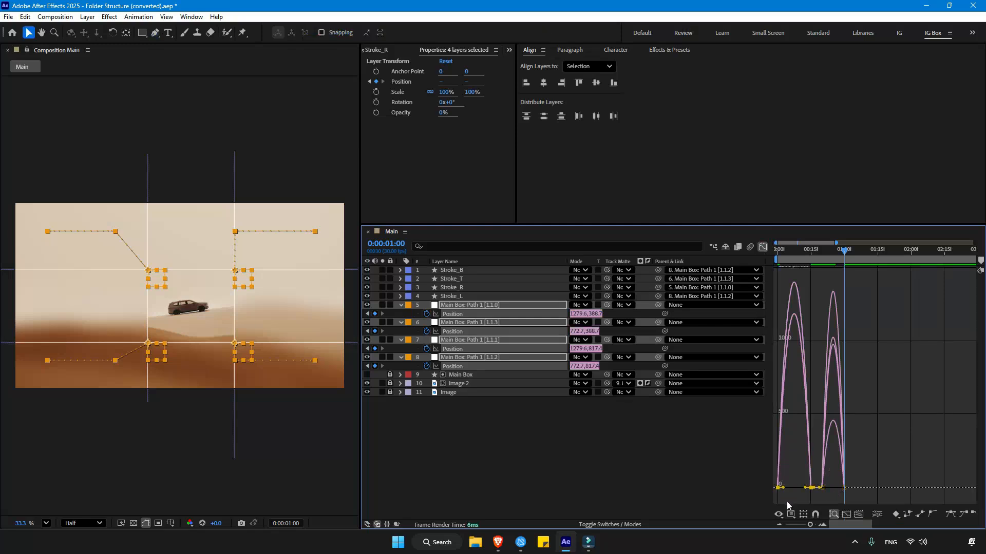
left_click_drag(810, 525, 813, 526)
left_click_drag(826, 458, 983, 445)
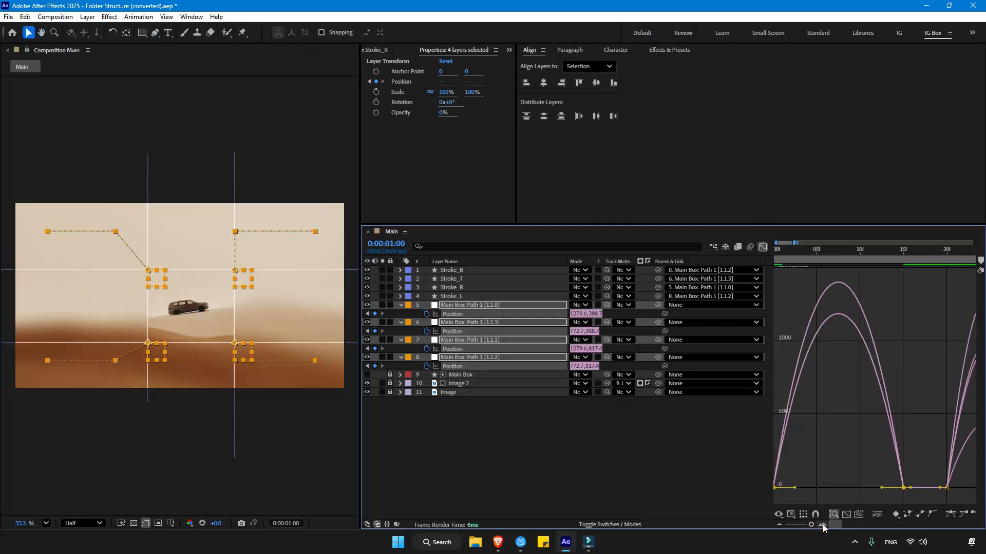
left_click_drag(814, 526, 814, 526)
left_click_drag(809, 454, 849, 452)
left_click(857, 514)
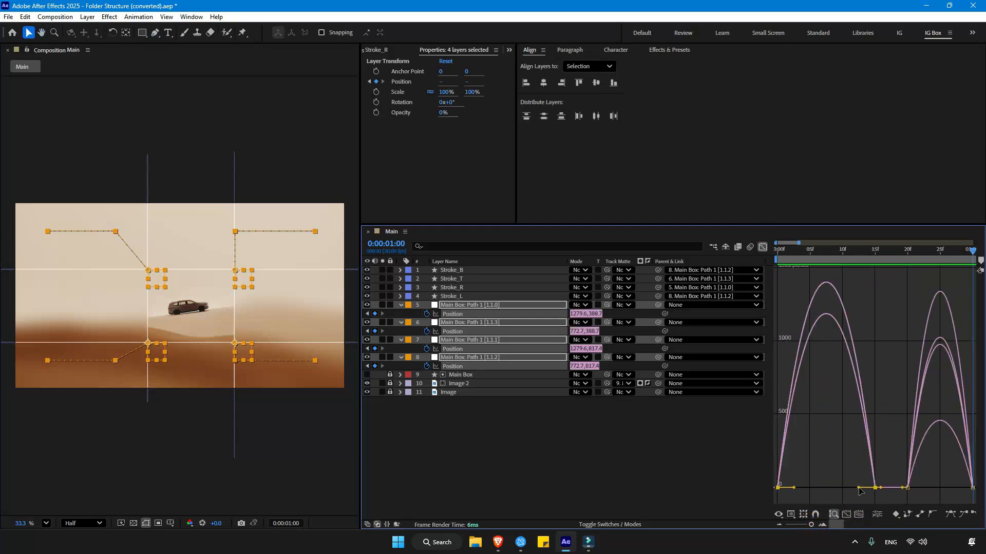
left_click_drag(859, 488, 814, 491)
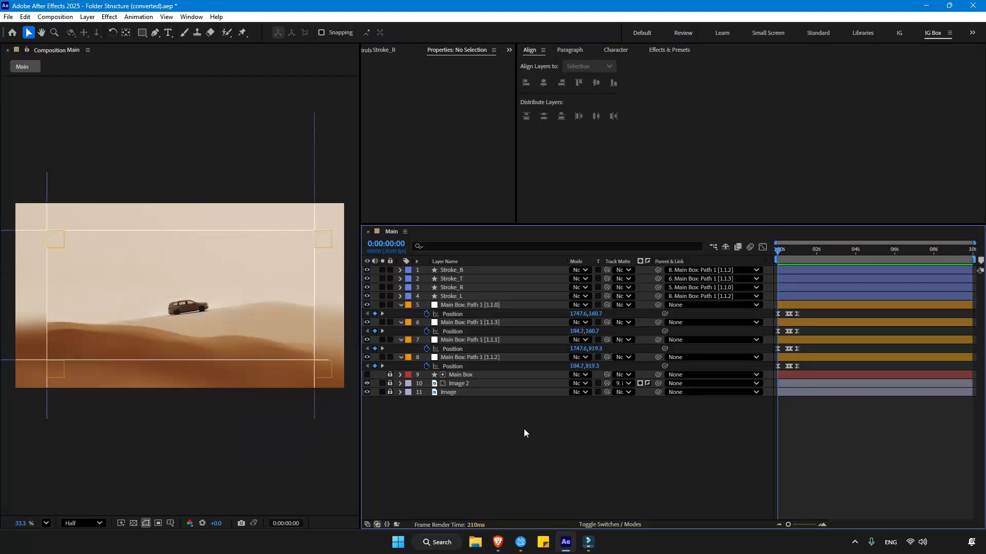
- Extend the right ends of Stroke_T and Stroke_B beyond the frame edge at frame 0
left_click(325, 231)
key("g")
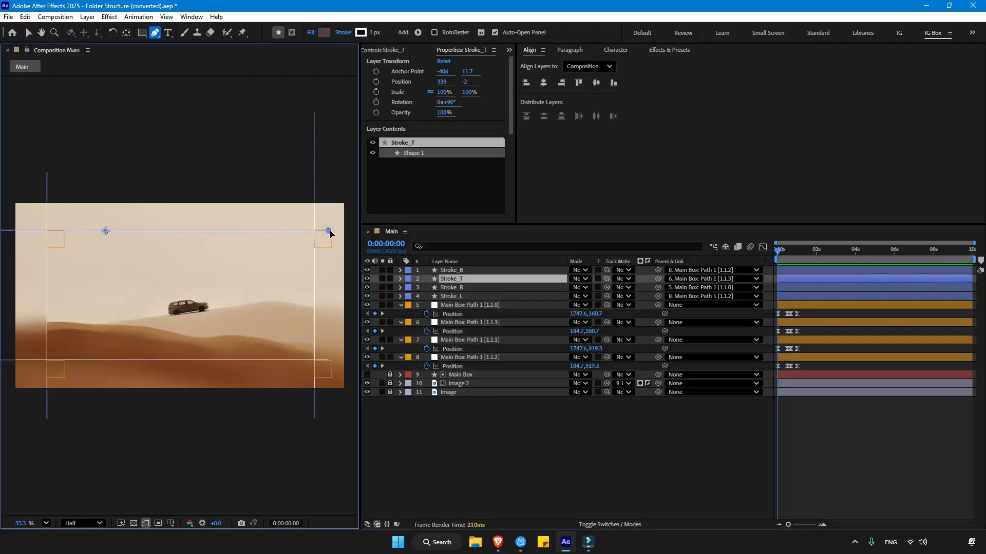
left_click(327, 360)
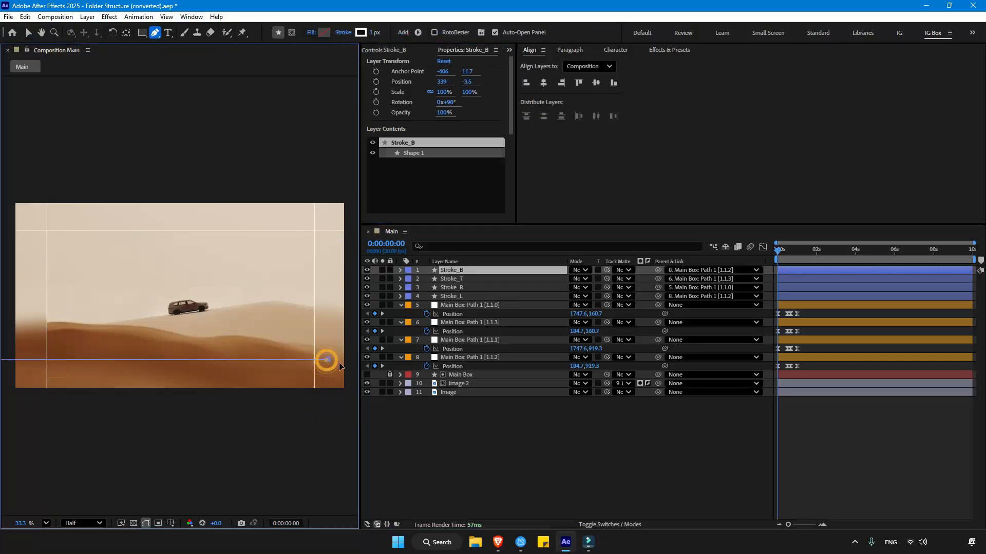
- Add a Tint effect to the Image 2 layer and set Amount to Tint to 39%
left_click(452, 384)
key("ctrl+space")
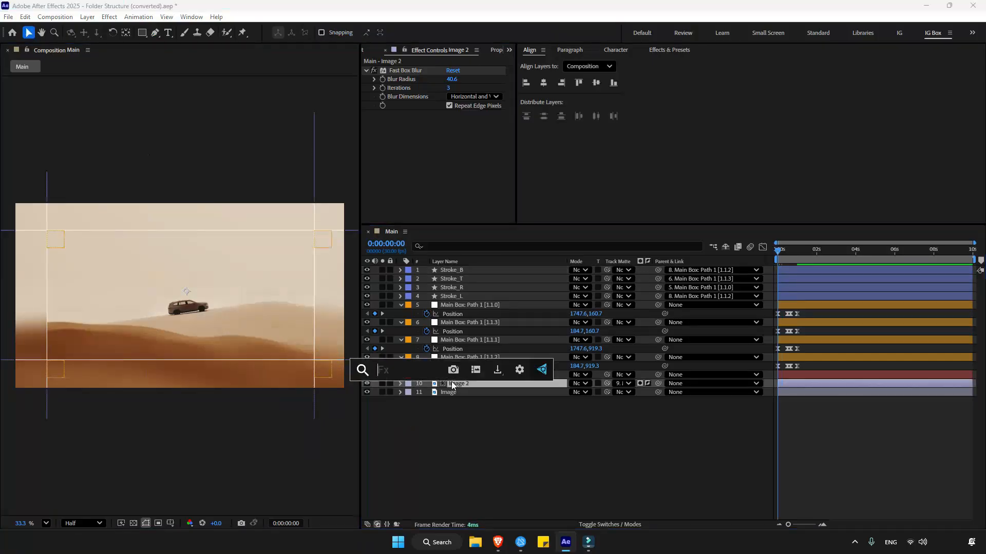
type("tint")
key("Return")
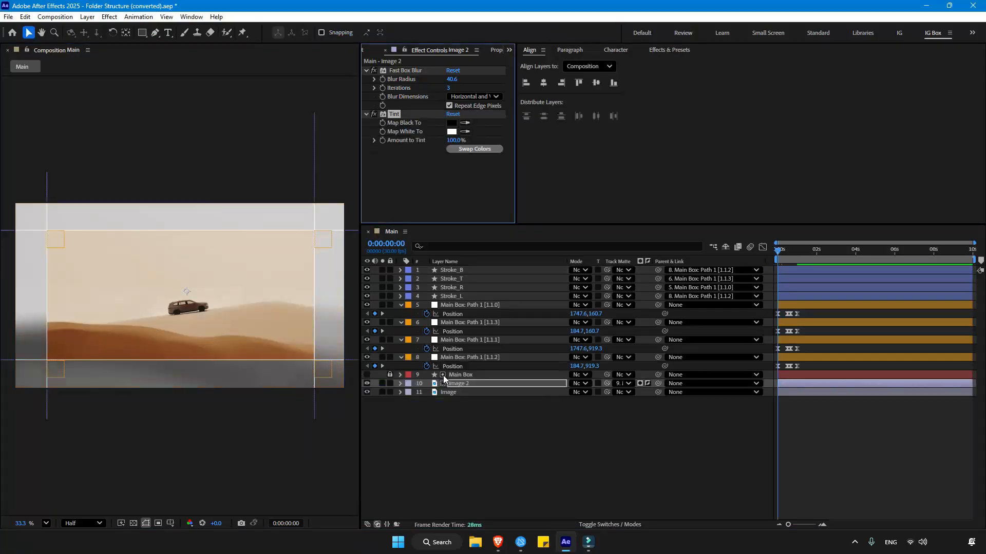
left_click_drag(457, 140, 427, 140)
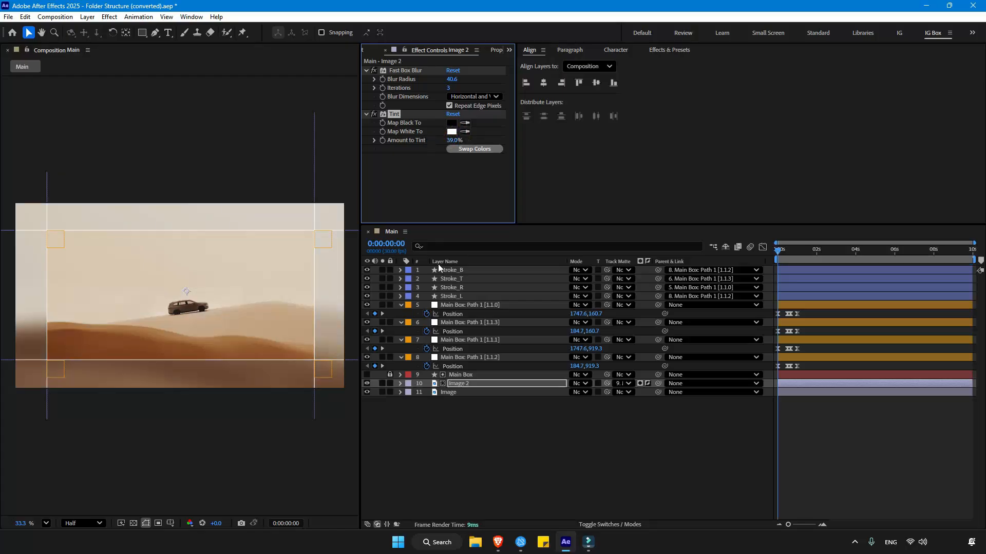
- Add a Noise effect to the Image 2 layer and slightly raise its Amount of Noise
key("ctrl+space")
type("noi")
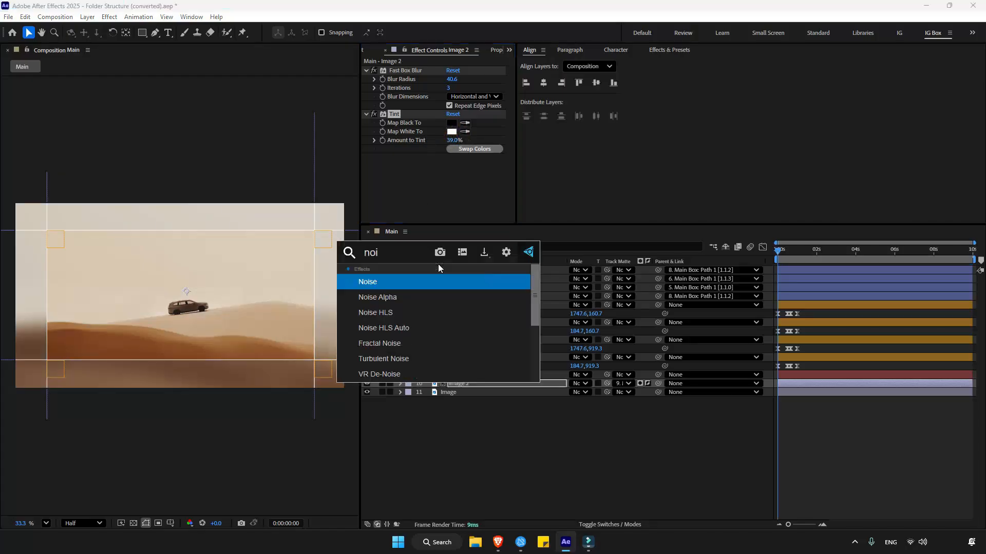
type("se")
key("Return")
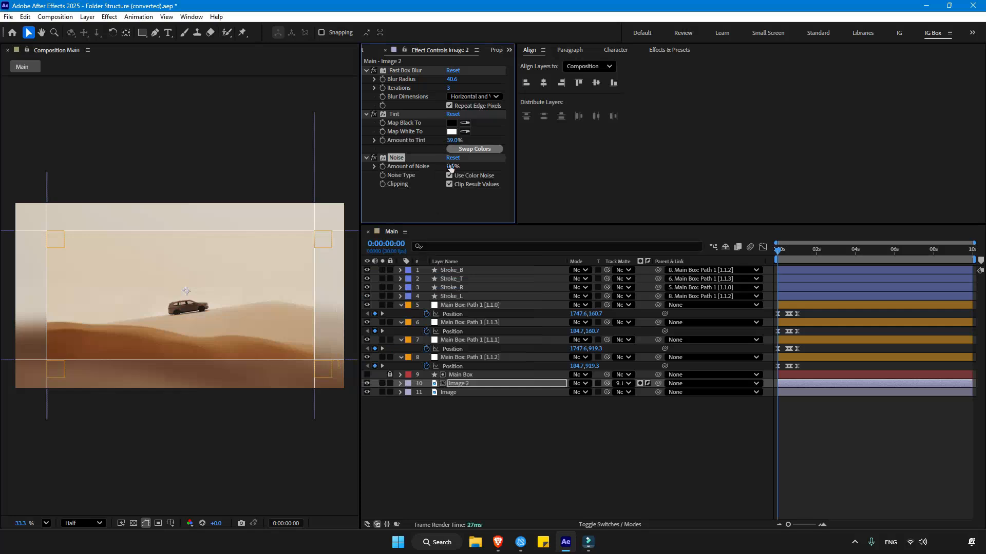
left_click_drag(450, 167, 457, 167)
- Add a Curves effect to the Image layer and enlarge the effect controls area to show the whole graph
left_click(467, 392)
key("ctrl+space")
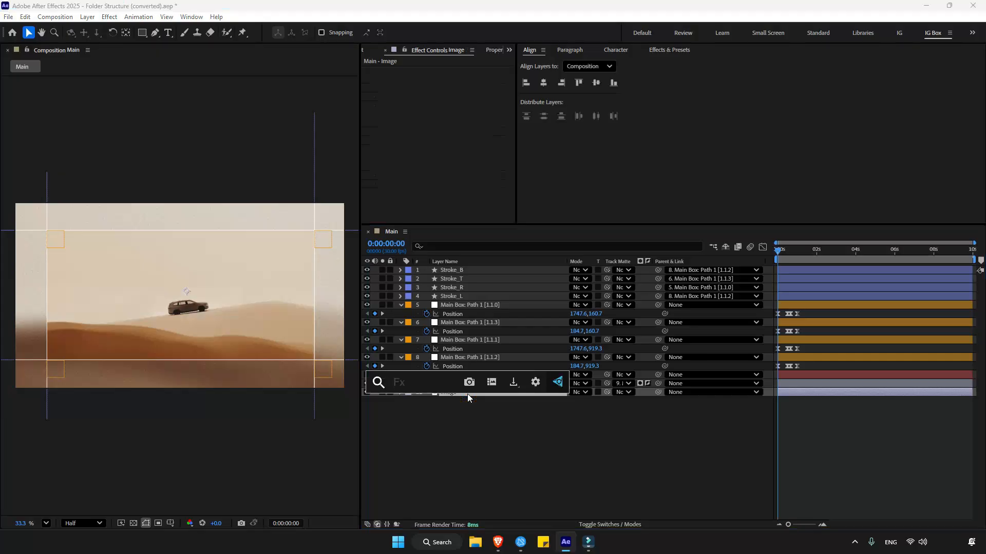
type("cur")
key("Return")
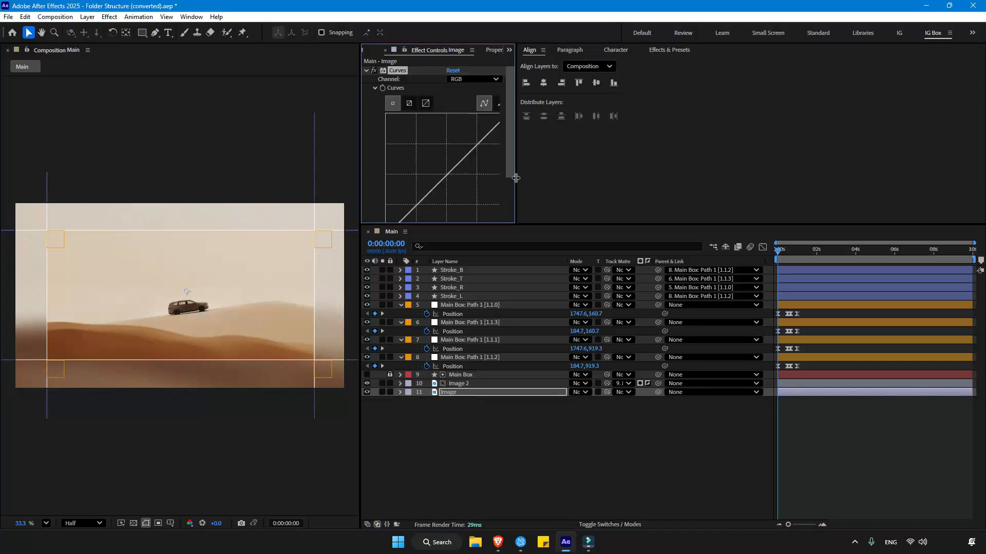
left_click_drag(516, 178, 585, 178)
left_click_drag(502, 225, 504, 317)
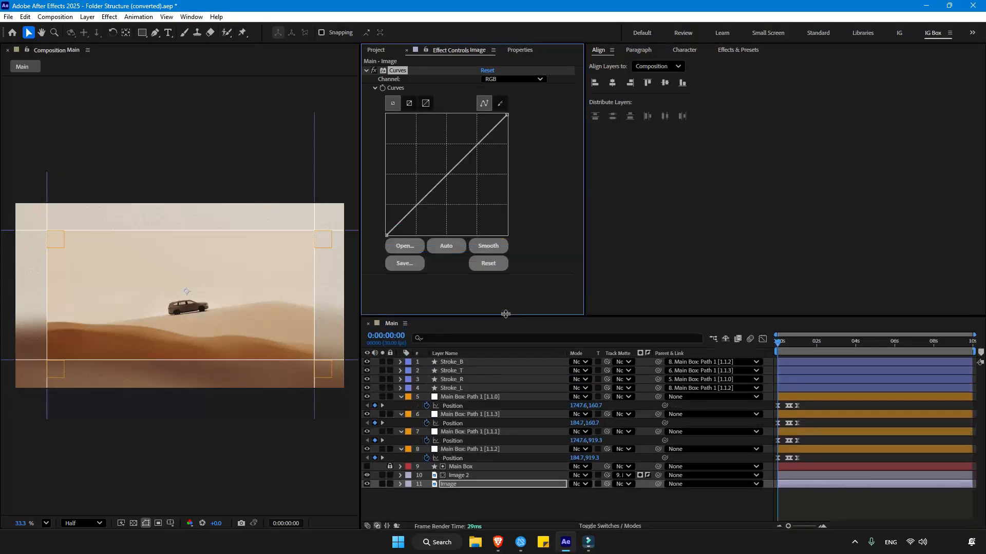
- Shape the Image layer's RGB curve into a gentle S with raised highlights and slightly lowered shadows
left_click_drag(473, 148, 467, 137)
left_click_drag(402, 211, 416, 210)
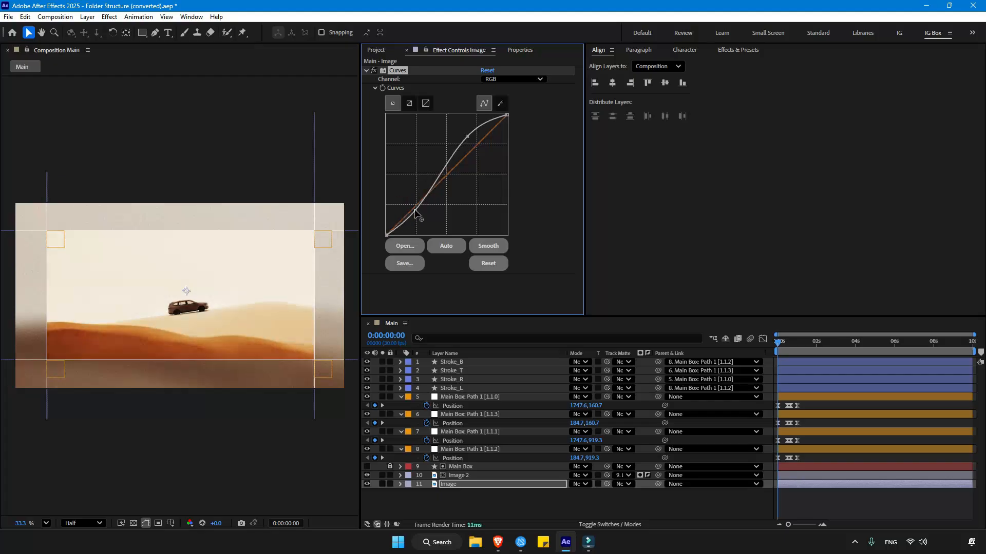
left_click_drag(467, 136, 469, 144)
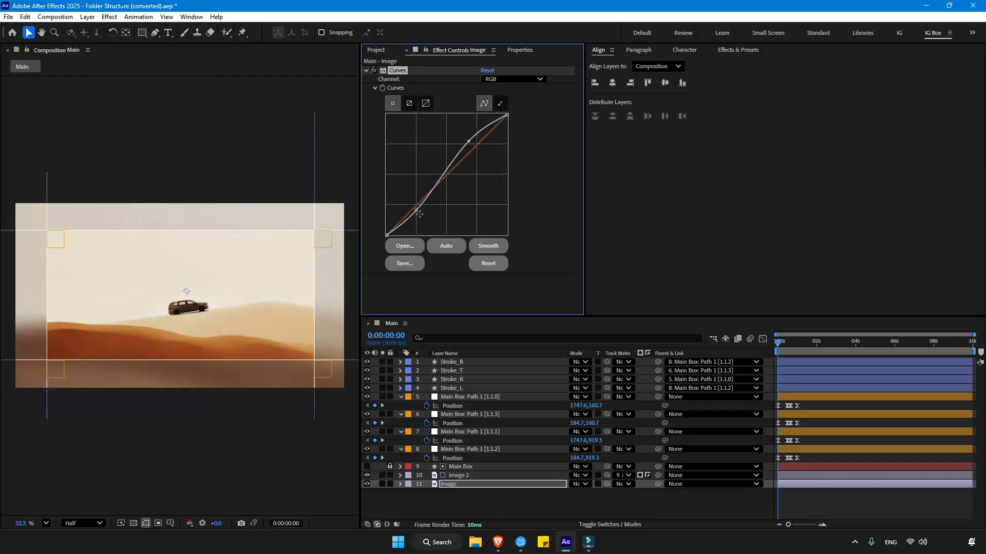
left_click_drag(415, 209, 417, 210)
- Add Hue/Saturation to the Image layer, with Master Saturation at 15 and Master Lightness at about -6
key("ctrl+space")
type("hue")
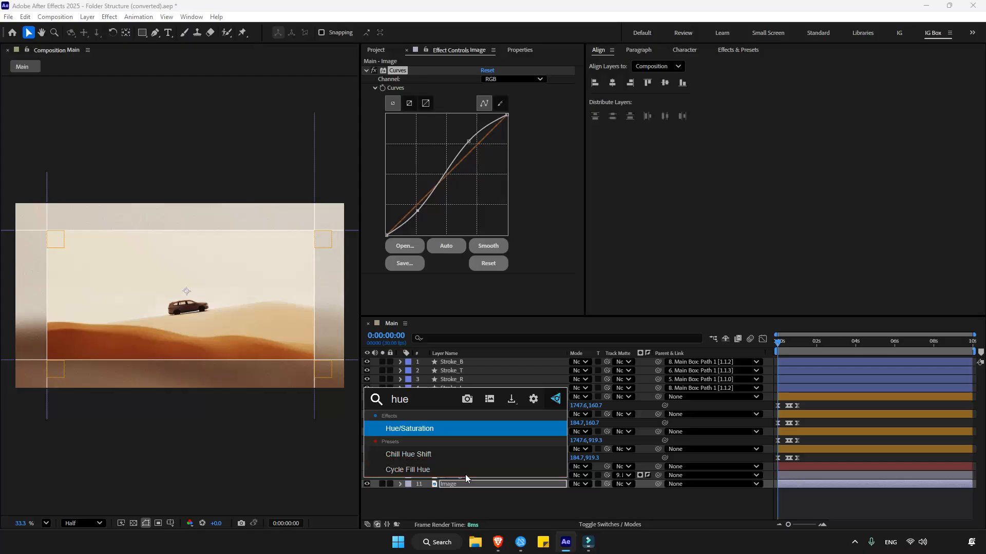
key("Return")
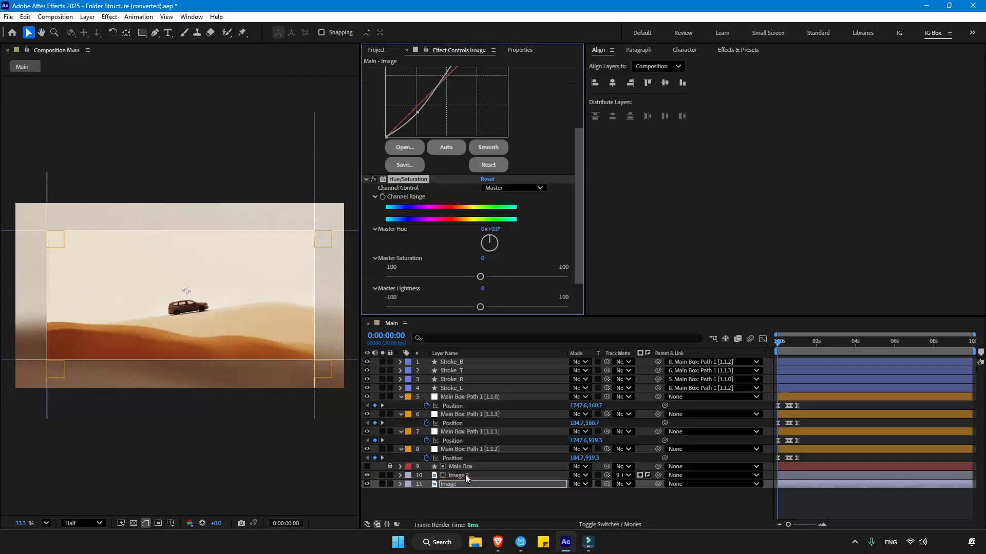
left_click_drag(480, 277, 471, 306)
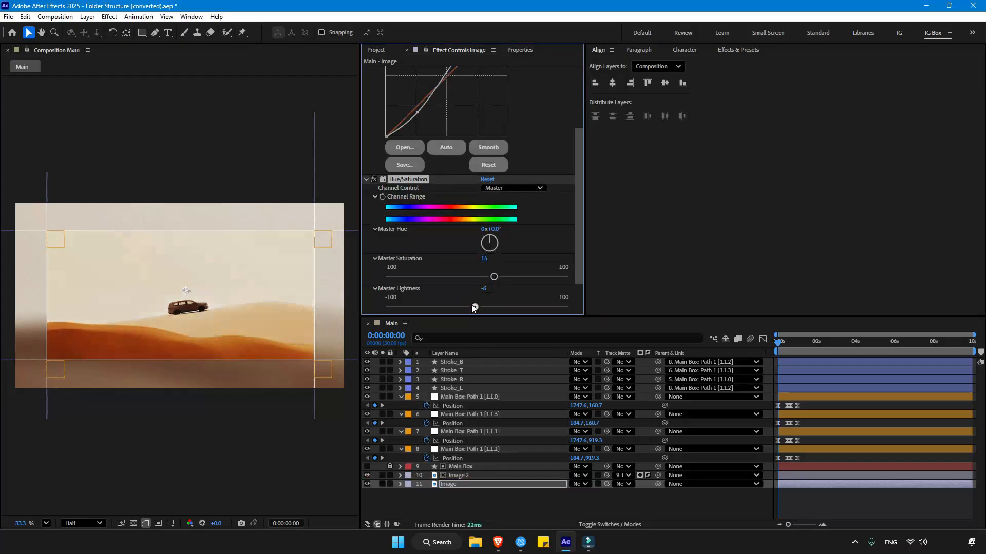